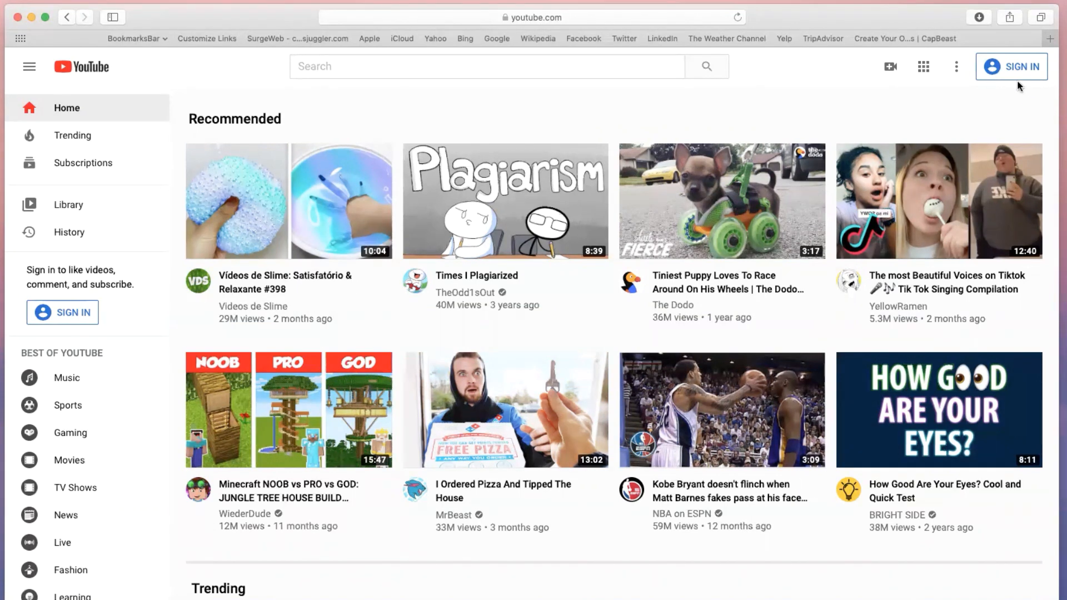
click(1005, 67)
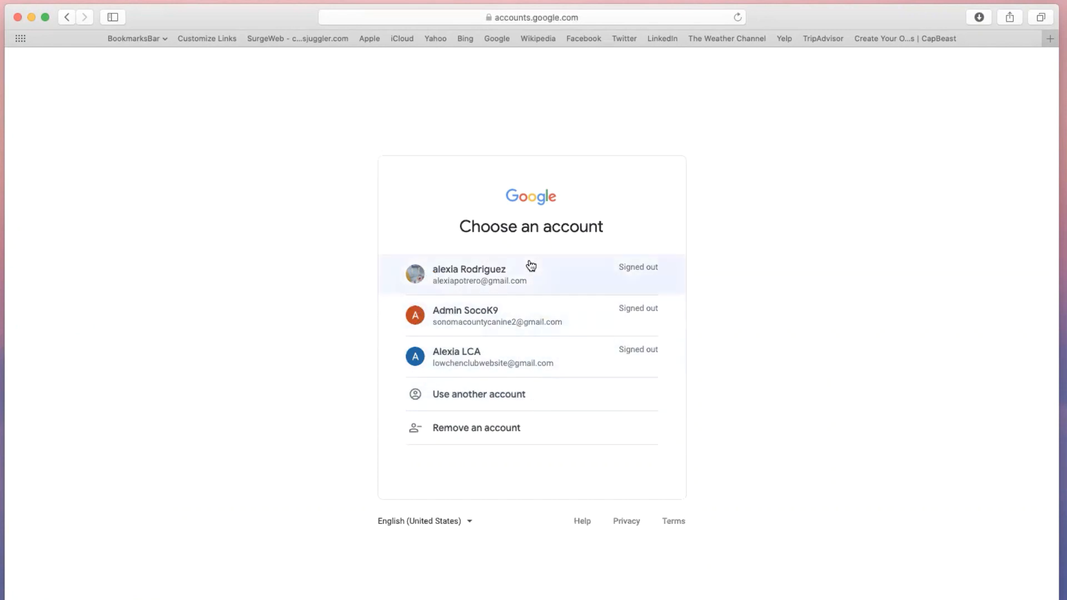
Use another account and start creating a new Google account for managing a business
click(492, 398)
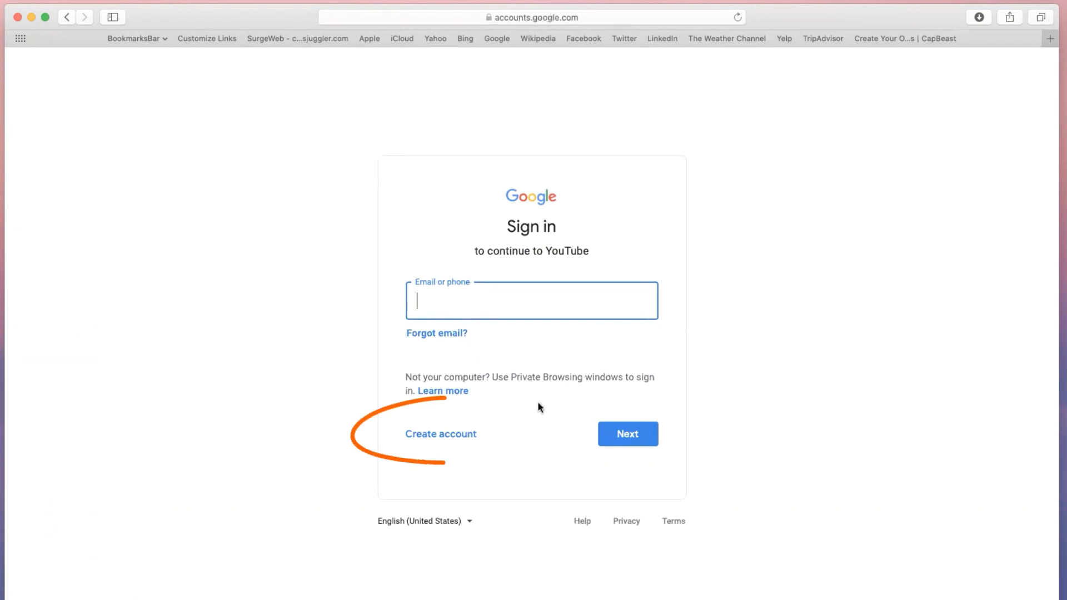
click(418, 436)
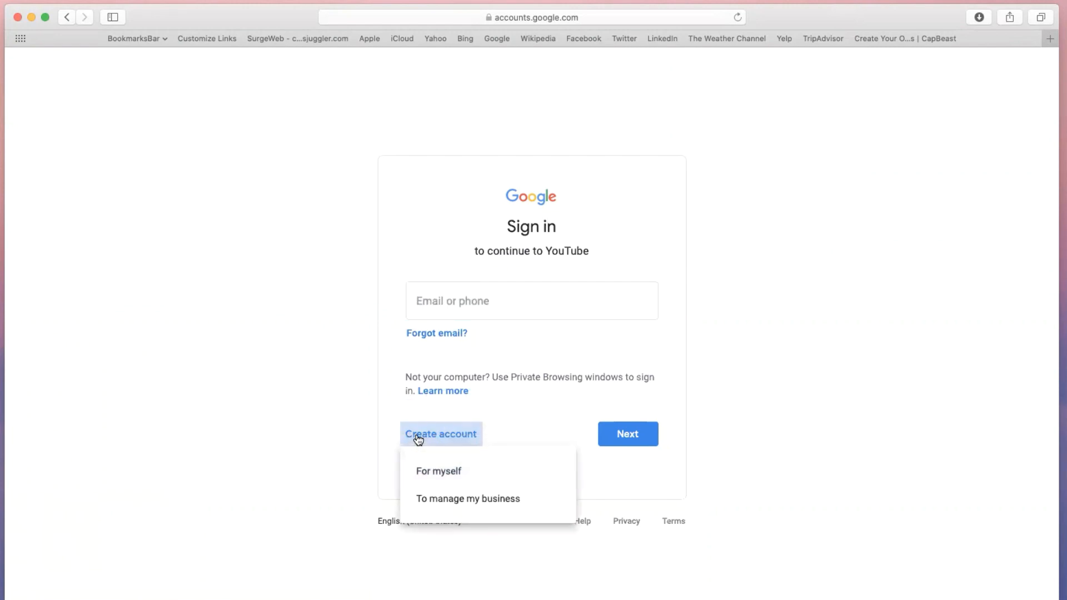
click(440, 498)
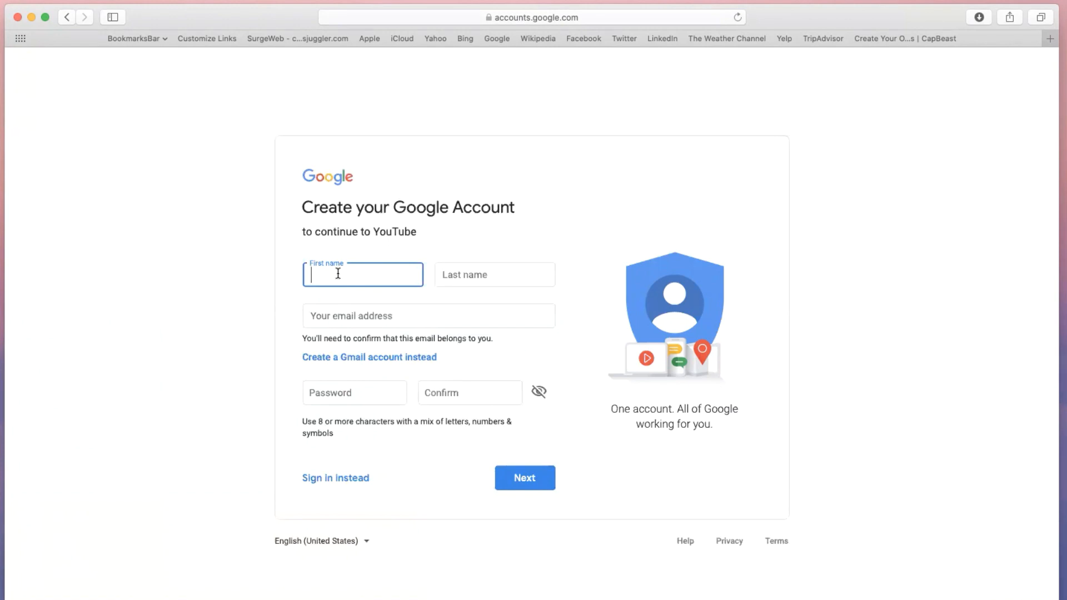
Enter the first and last name, then the account password and its confirmation, and submit the sign-up form
text(Alexia)
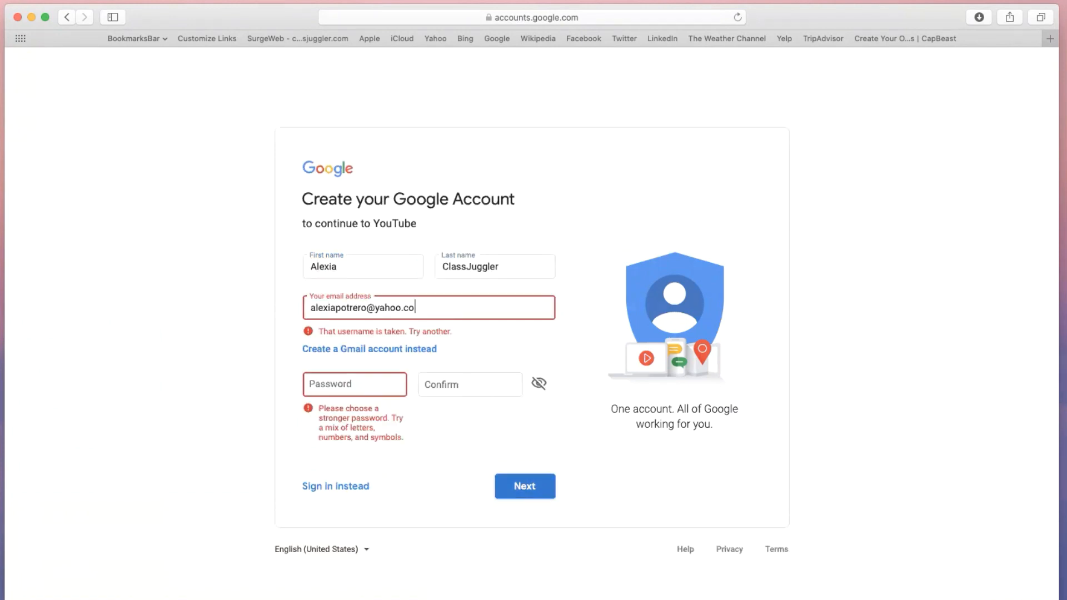
text(m)
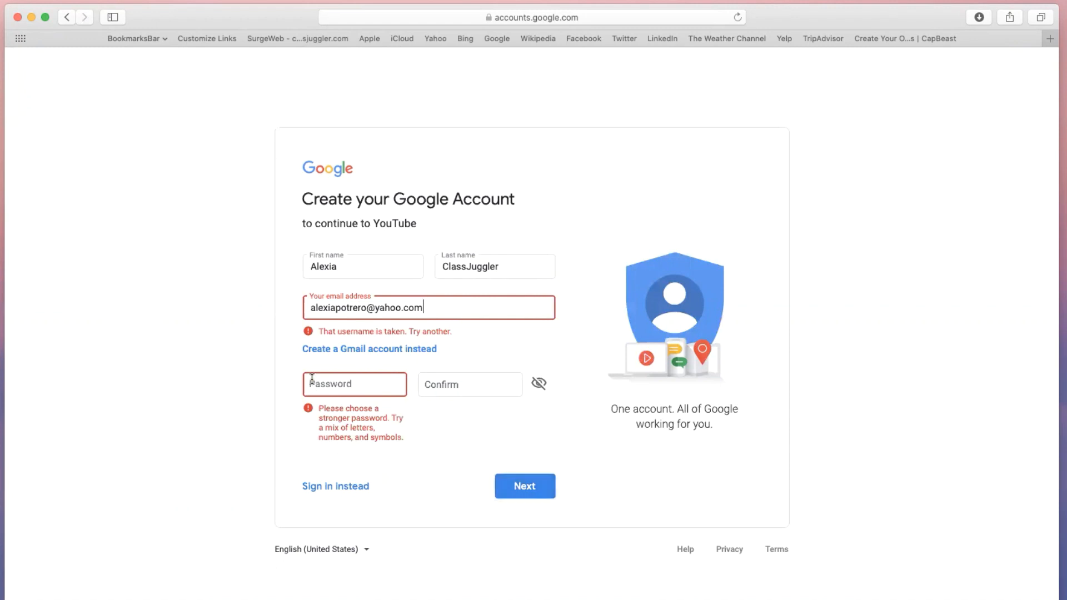
click(312, 380)
text(••)
click(437, 384)
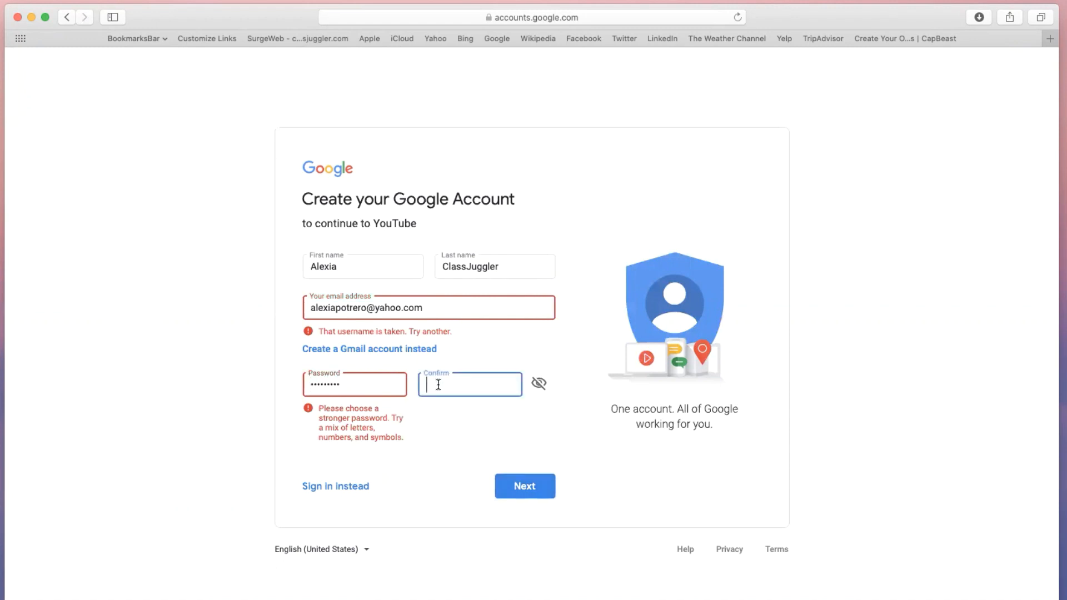
text(•••••••••)
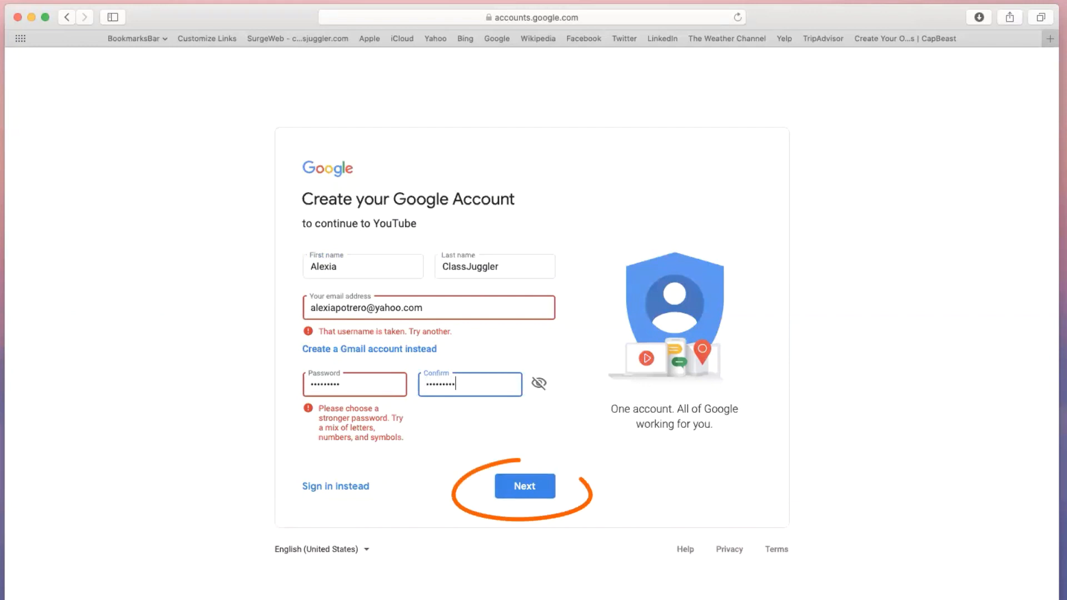
click(527, 489)
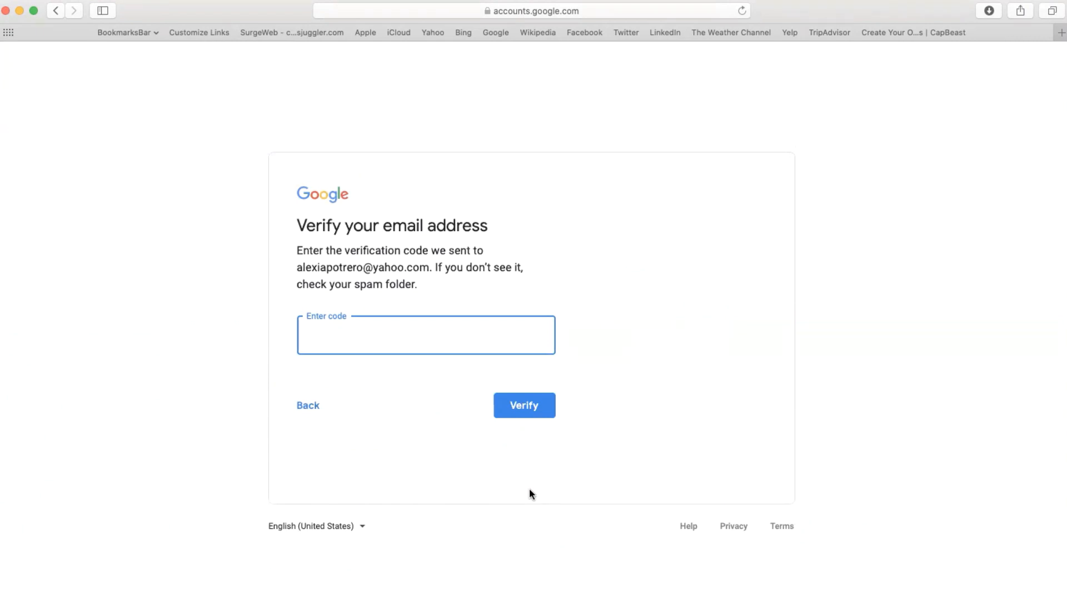
In a new tab, open Yahoo Mail and the Google 'Verify your email address' message
click(1059, 33)
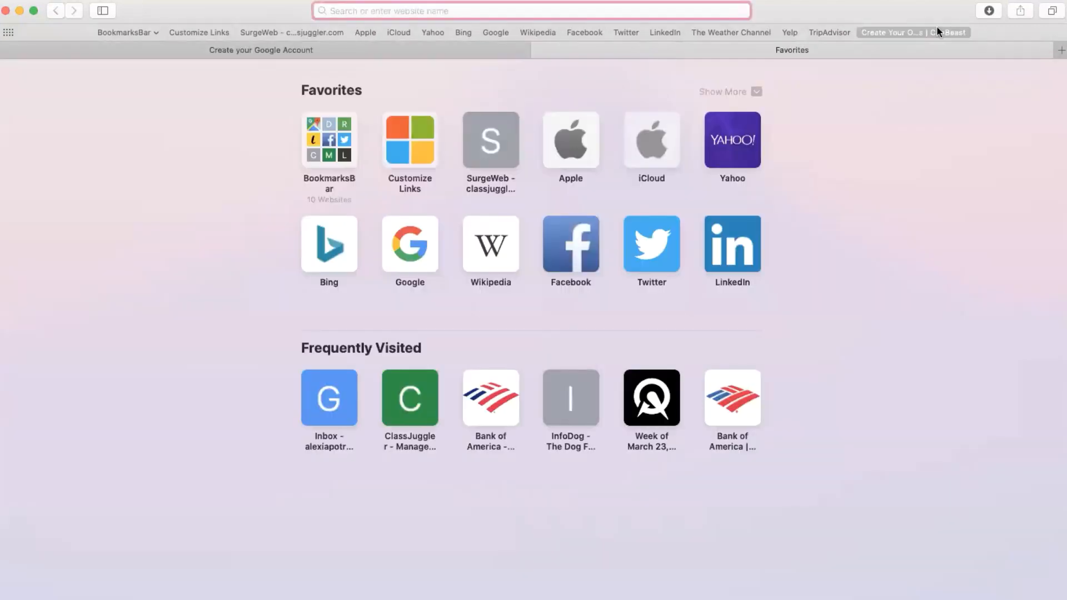
text(yah)
key(Return)
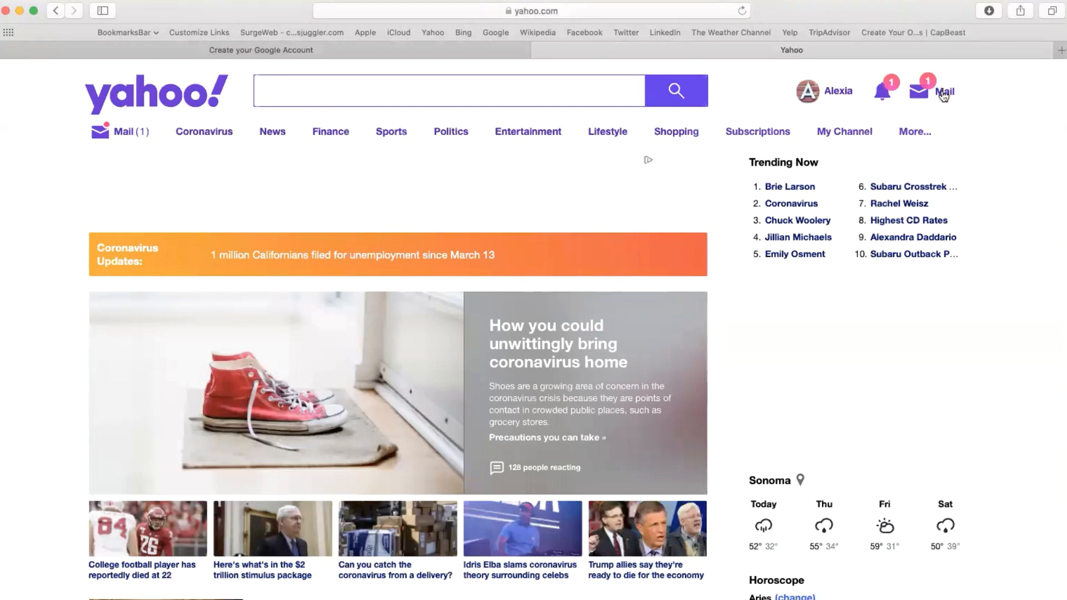
click(943, 93)
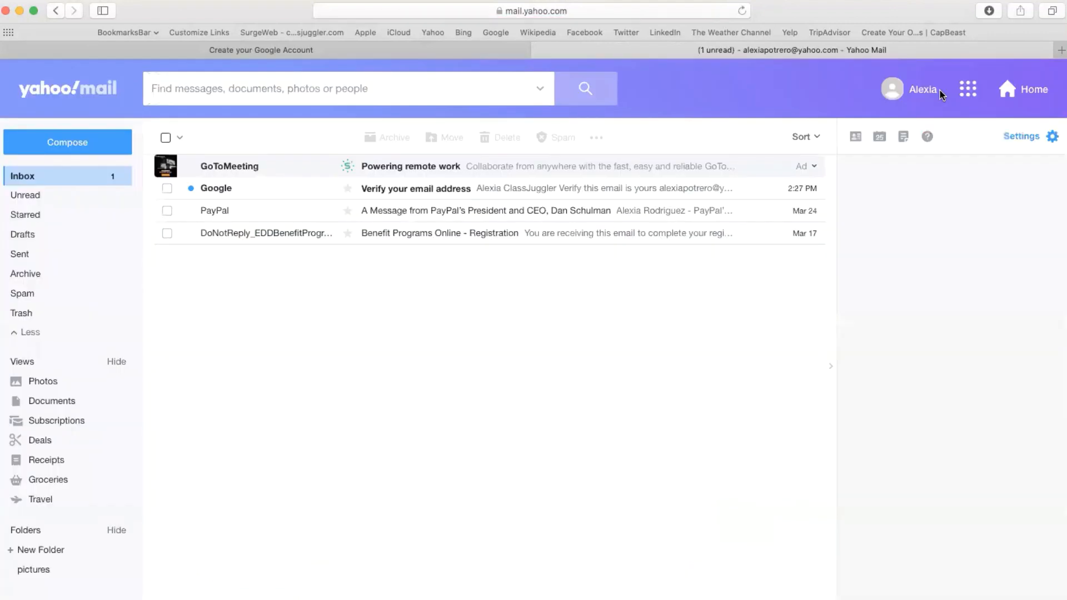
click(498, 185)
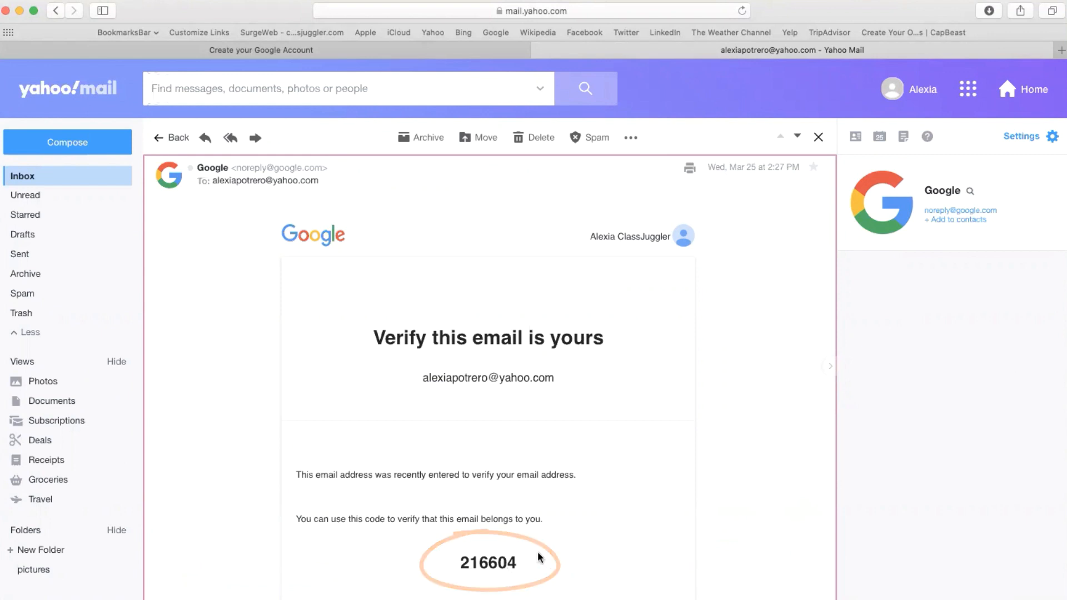
Enter the emailed six-digit verification code on the Google page and verify it
click(311, 49)
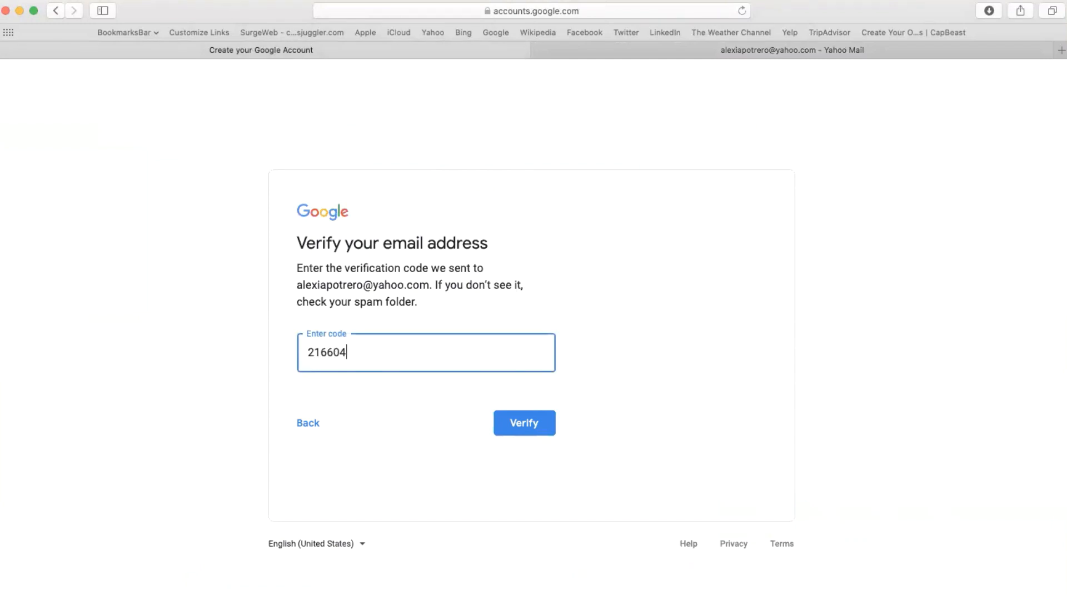
click(526, 425)
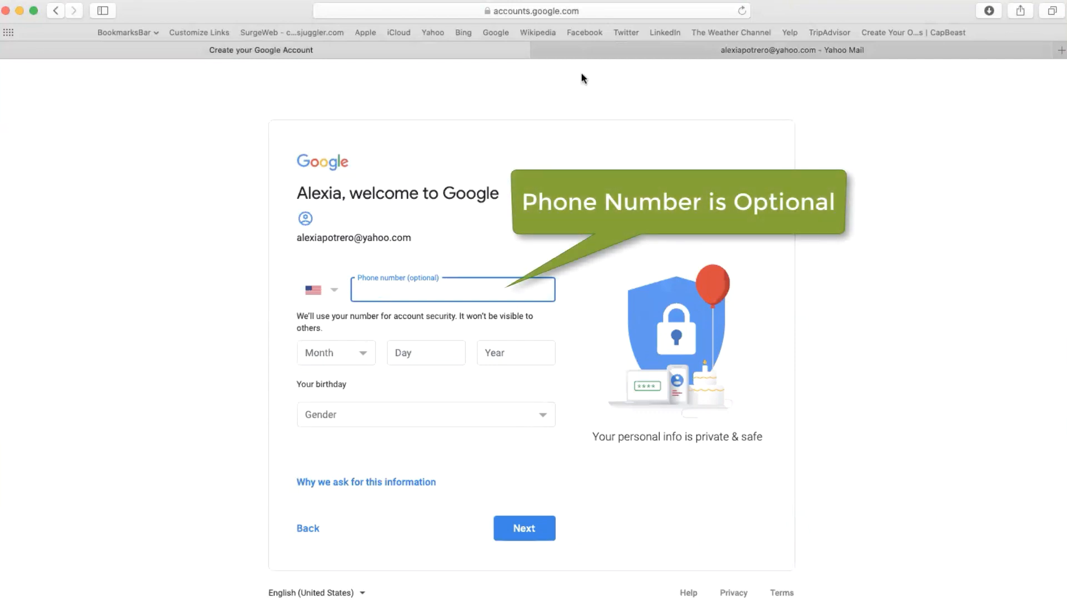
Set the birth month to July and gender to Female, then submit the personal details
click(542, 49)
click(513, 503)
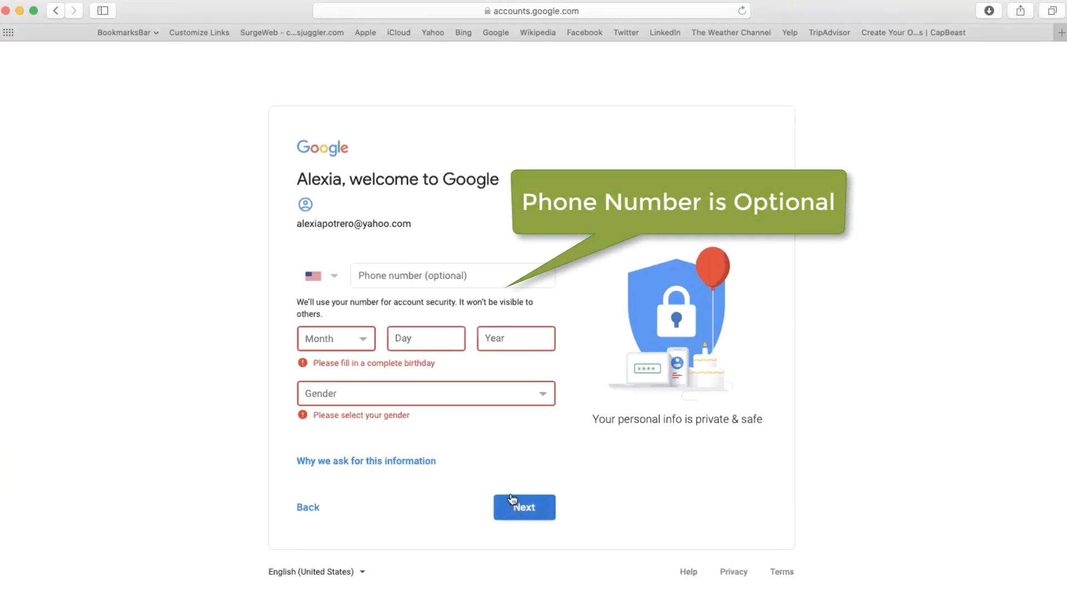
click(364, 340)
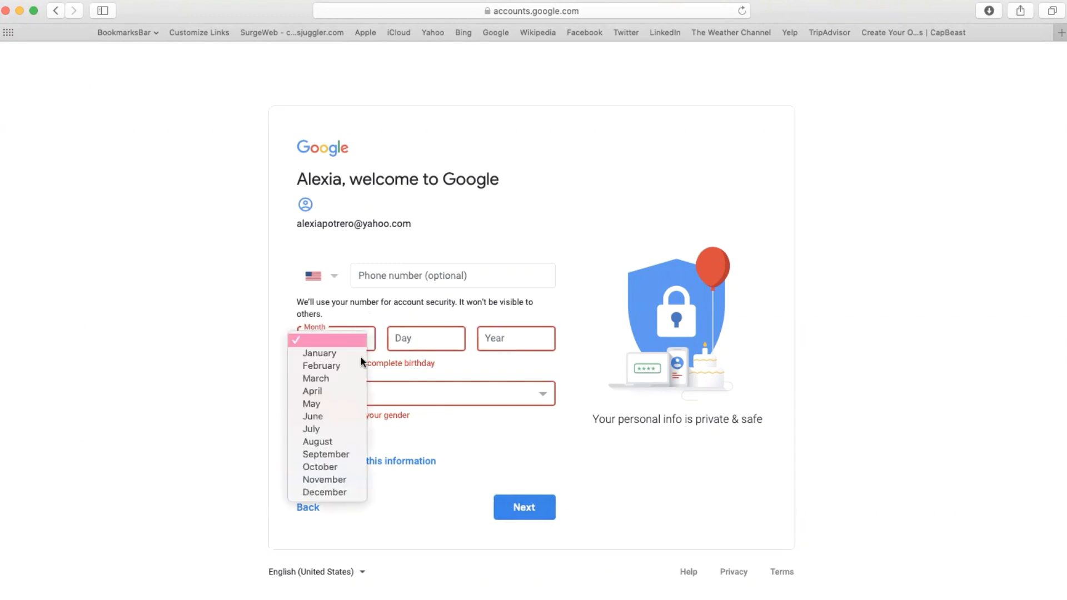
click(312, 429)
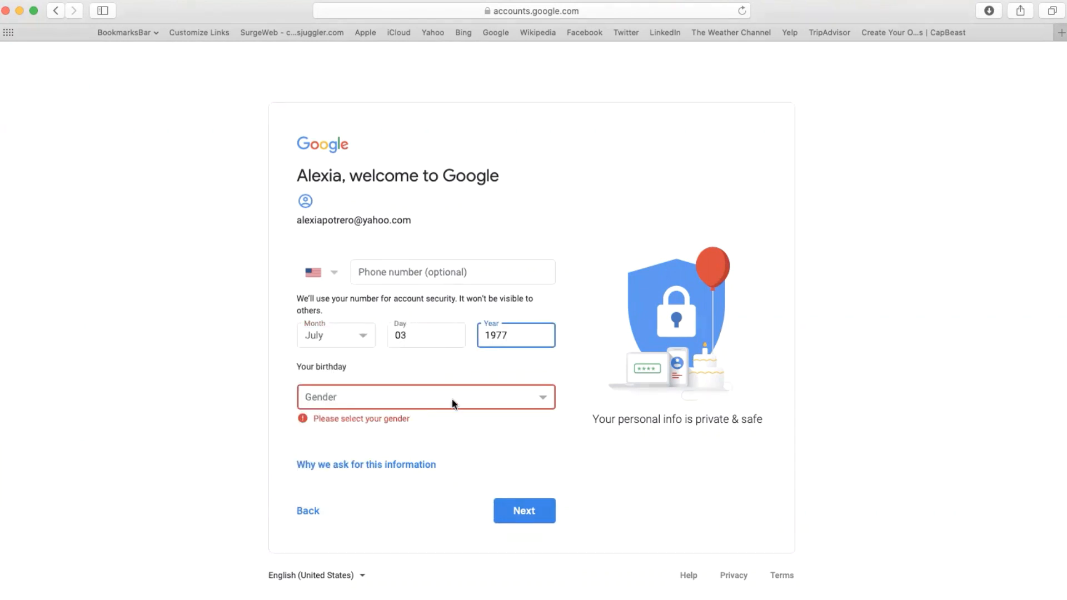
click(453, 403)
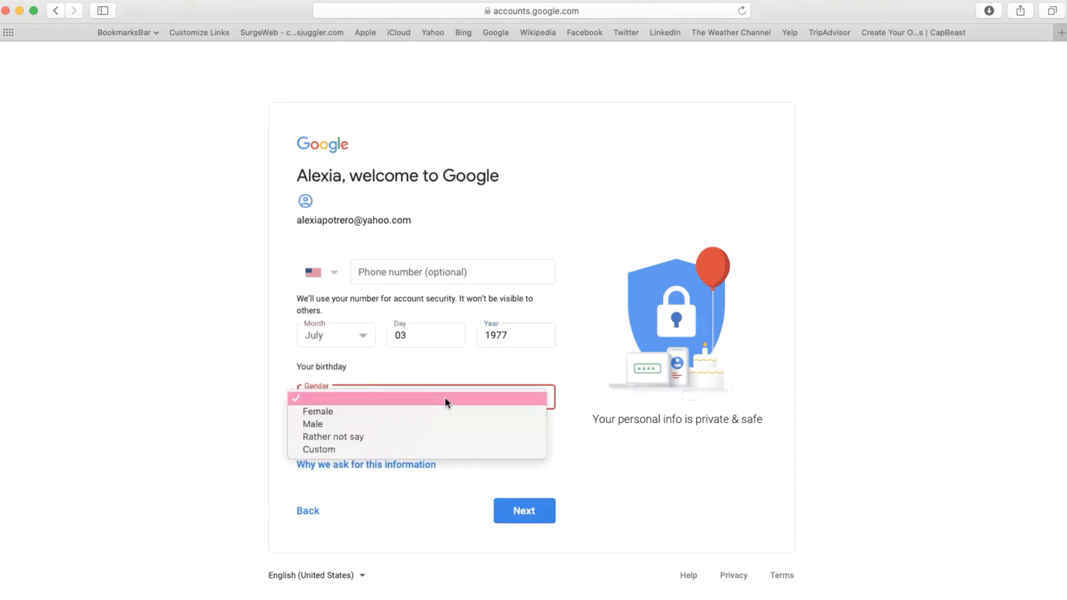
click(445, 409)
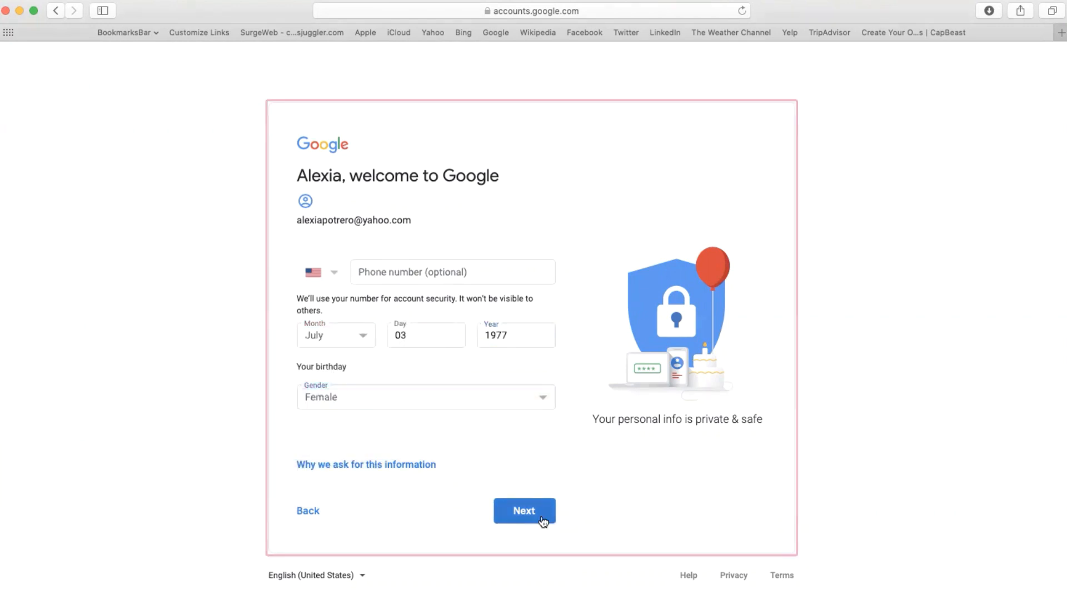
click(523, 509)
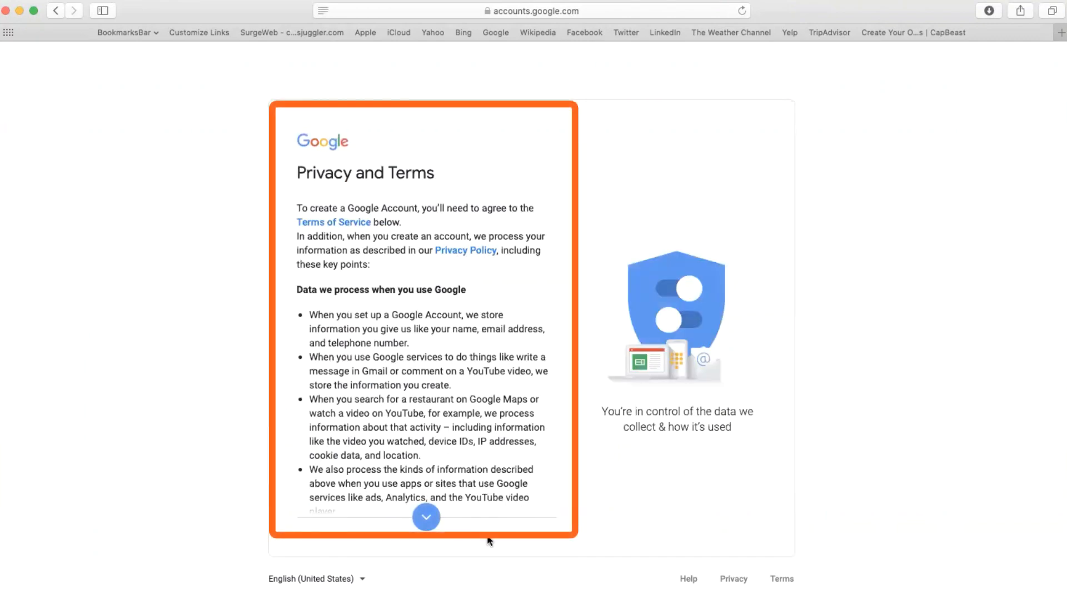
Read through Google's Privacy and Terms and agree to them
scroll(456, 442, down, 15)
scroll(458, 439, up, 10)
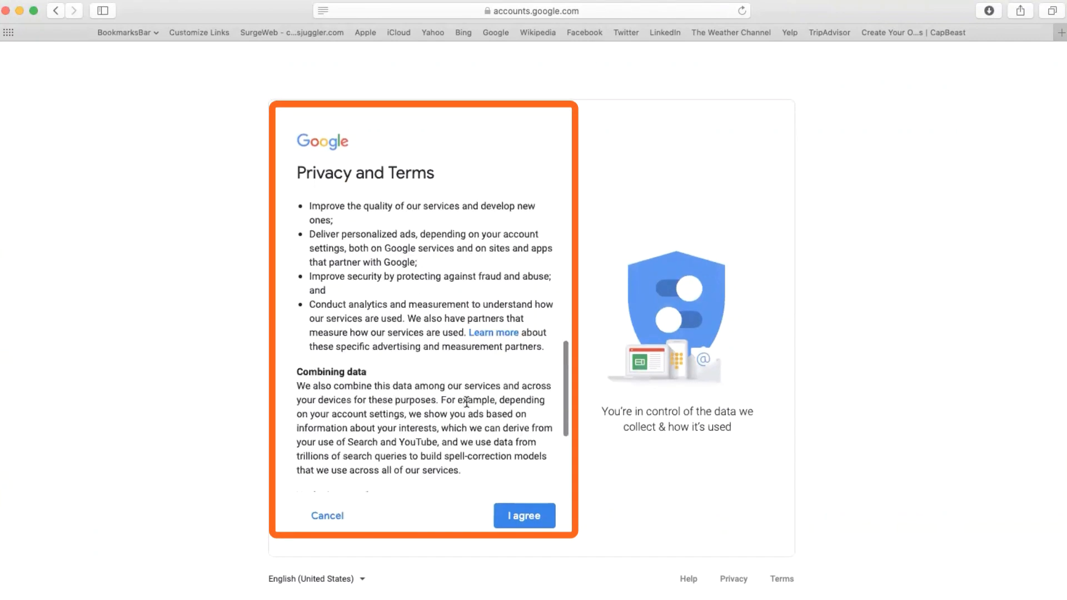
scroll(466, 402, down, 10)
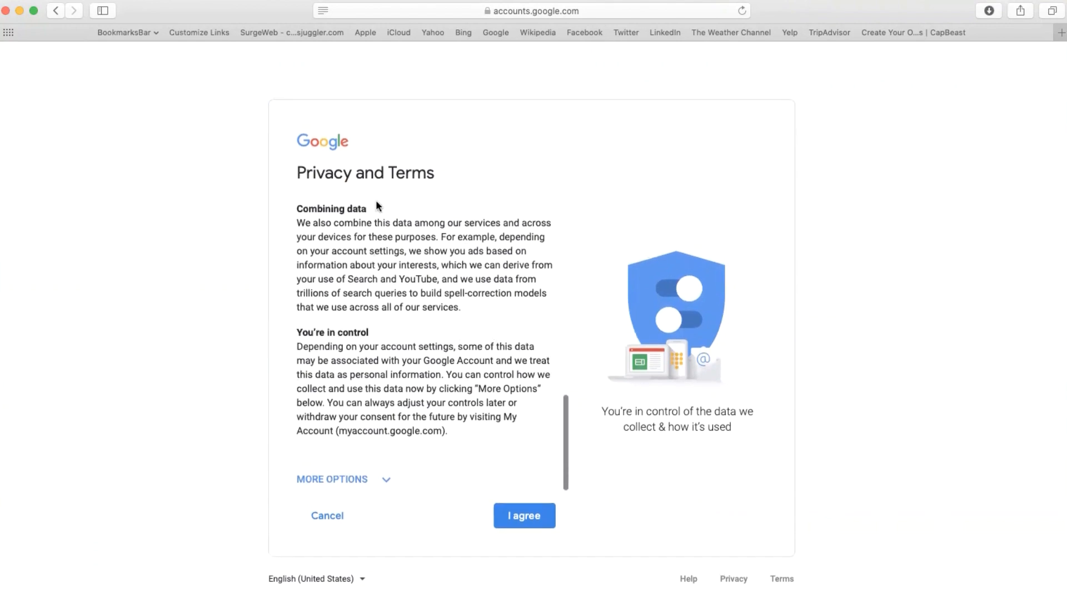
scroll(410, 281, up, 10)
scroll(404, 286, down, 10)
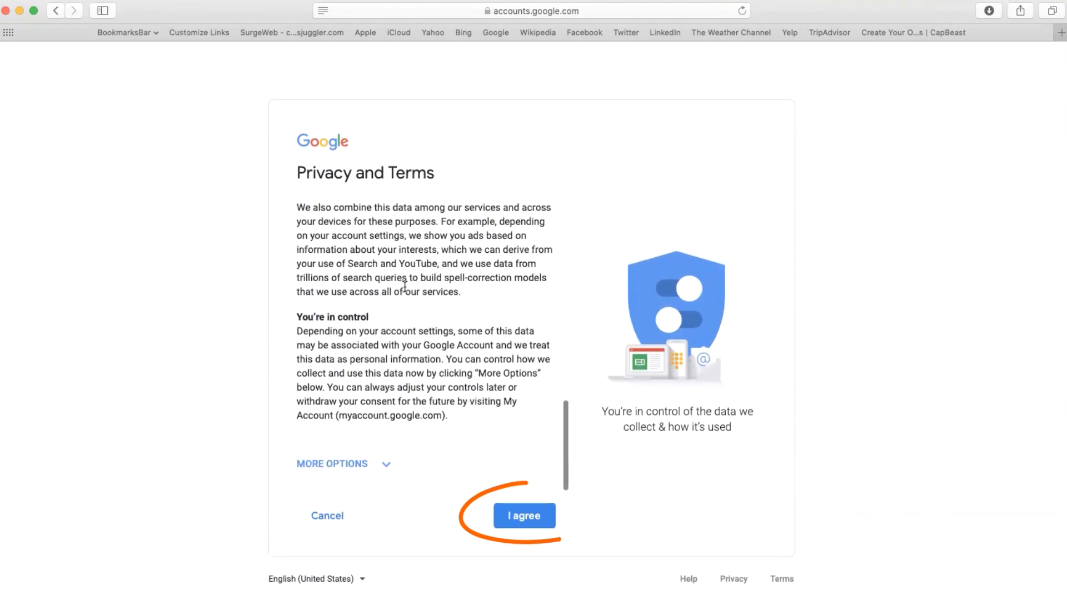
click(523, 516)
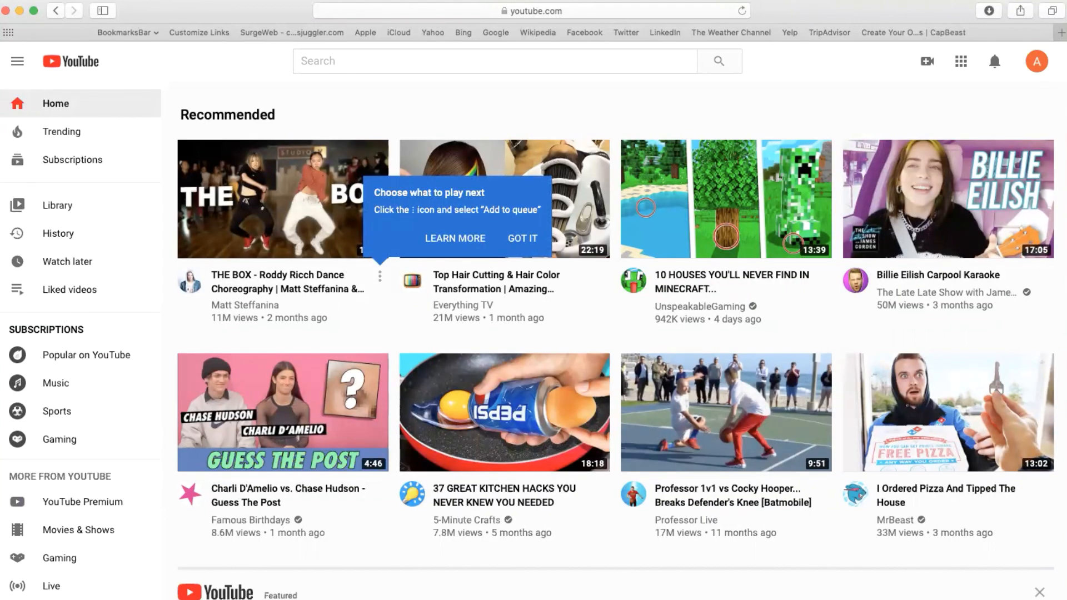
From the account avatar menu, choose Create a channel
click(1036, 63)
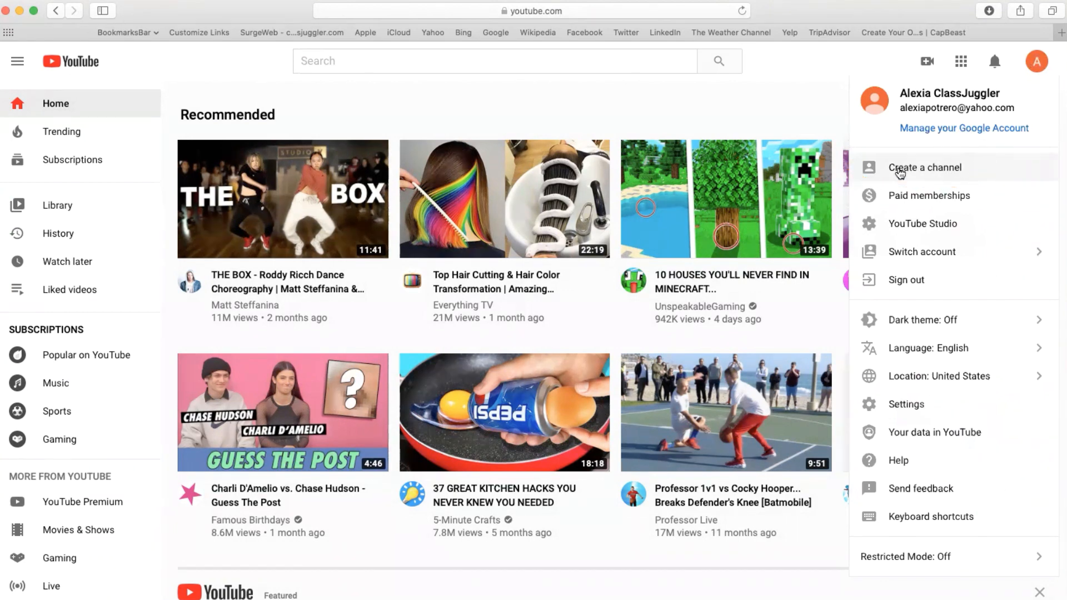
click(899, 172)
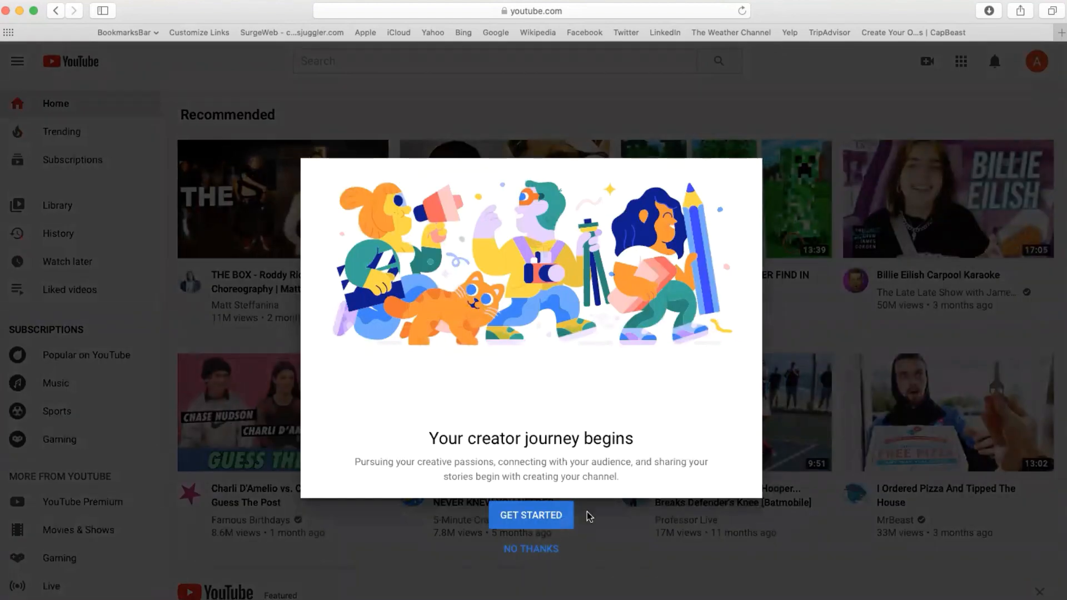
Choose a custom channel name, enter the dance school's name, and tick 'I understand'
click(515, 517)
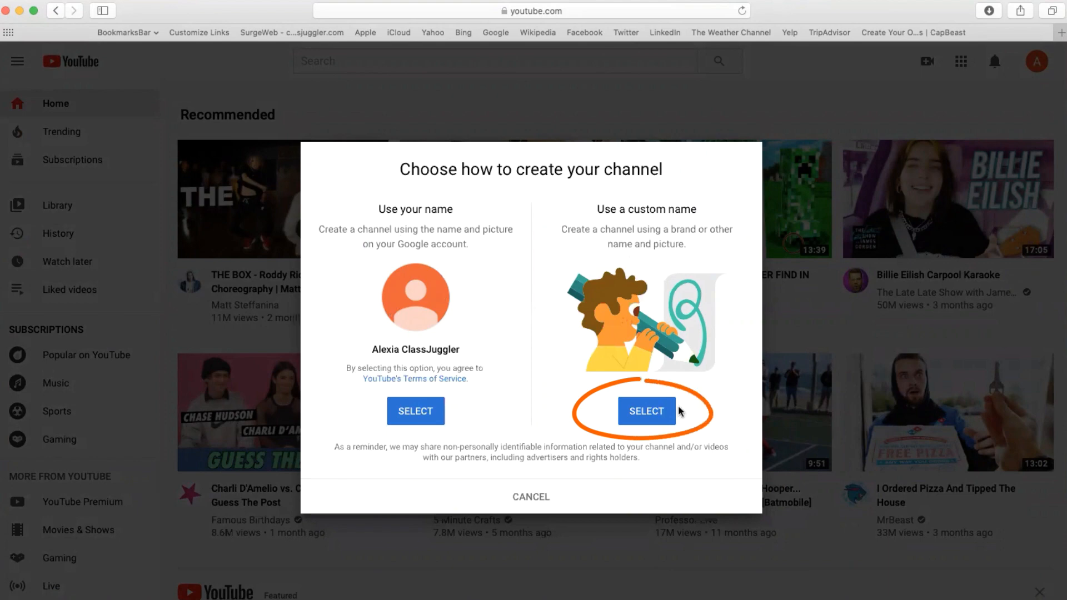
click(644, 413)
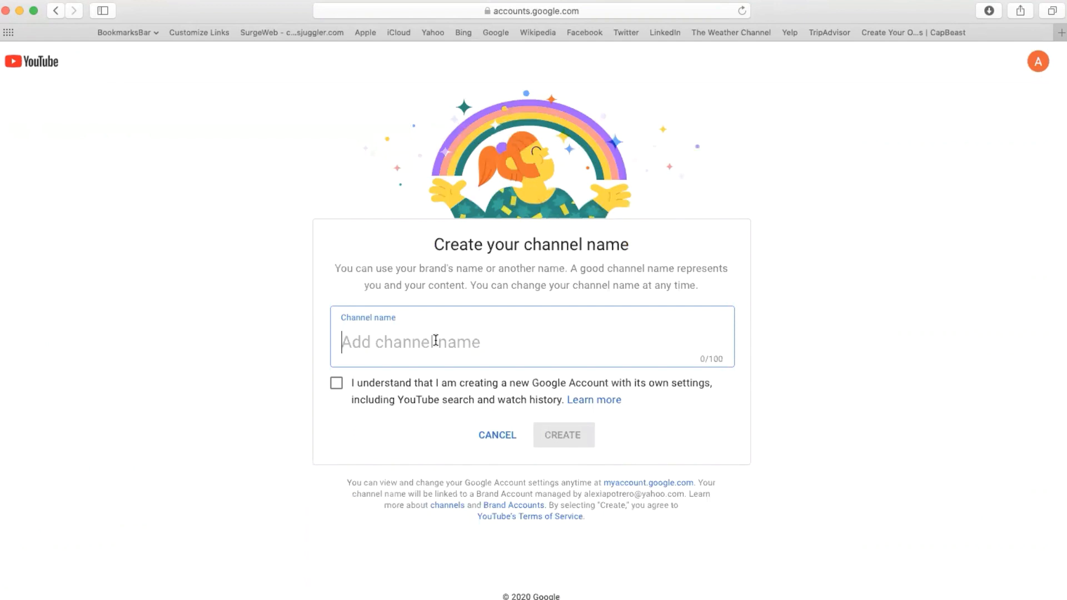
text(Alexia's)
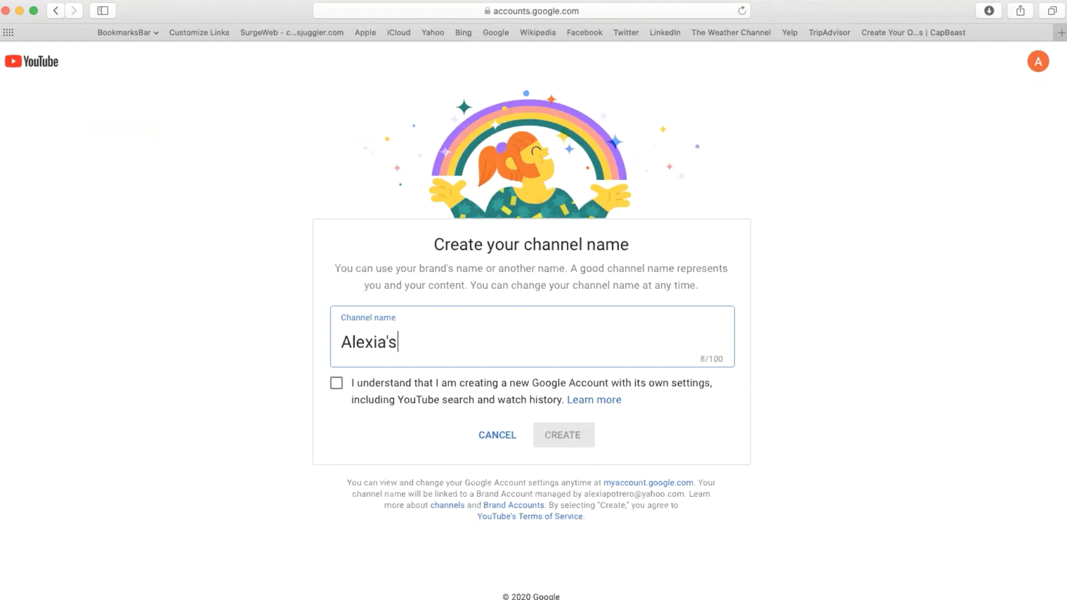
text( School of Dance)
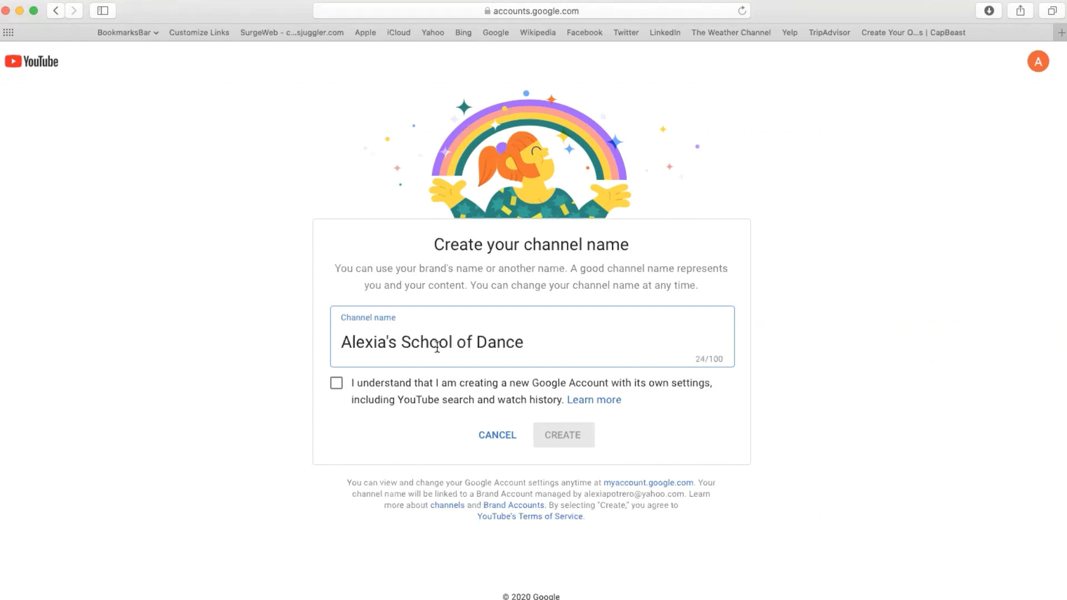
click(337, 382)
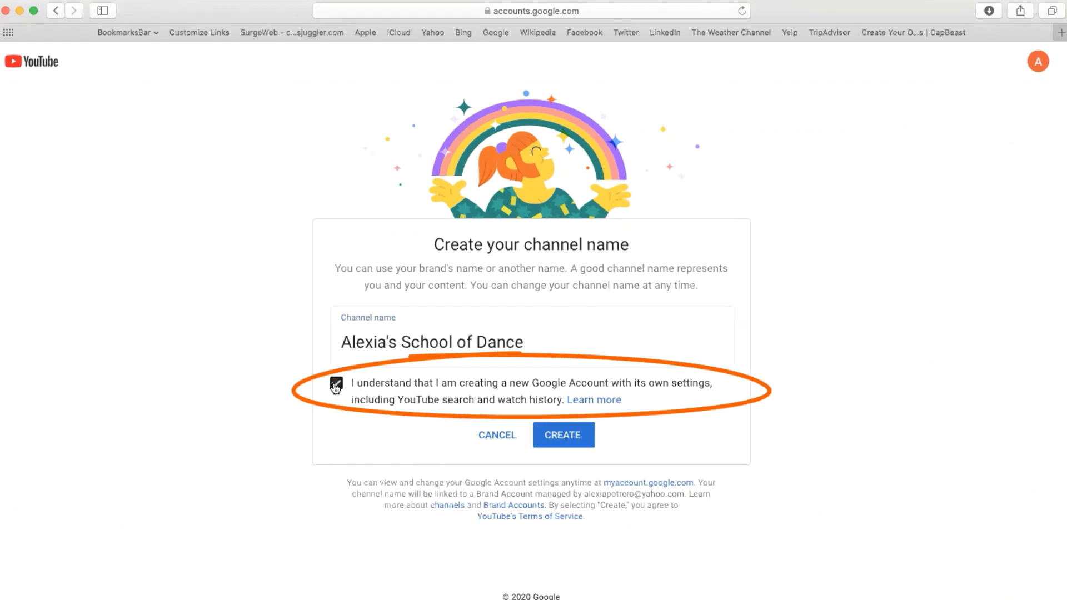
Create the channel and upload a profile picture for it
click(566, 435)
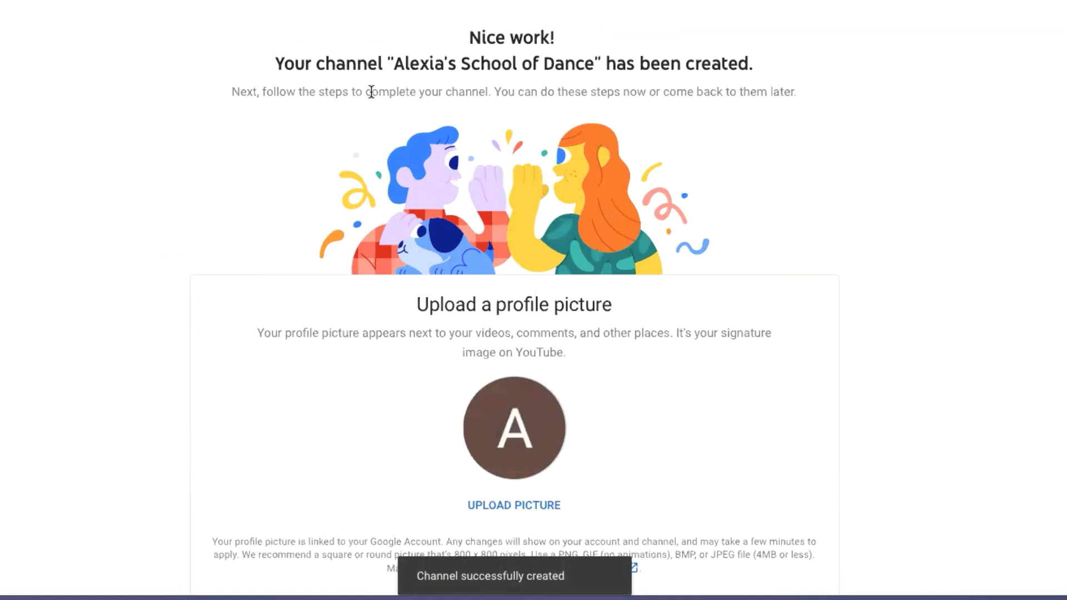
scroll(876, 357, down, 4)
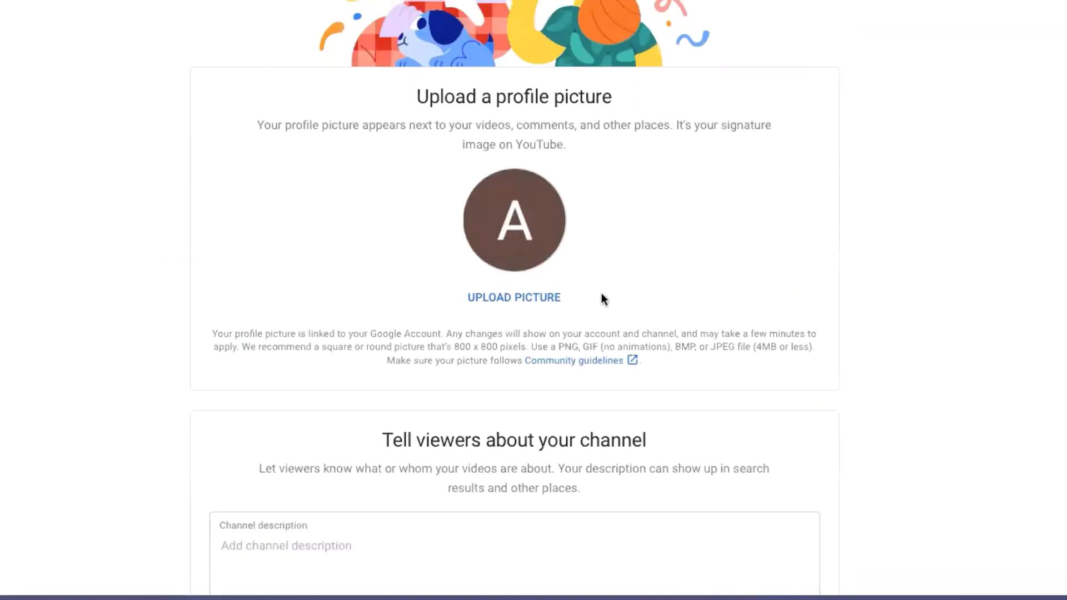
click(511, 299)
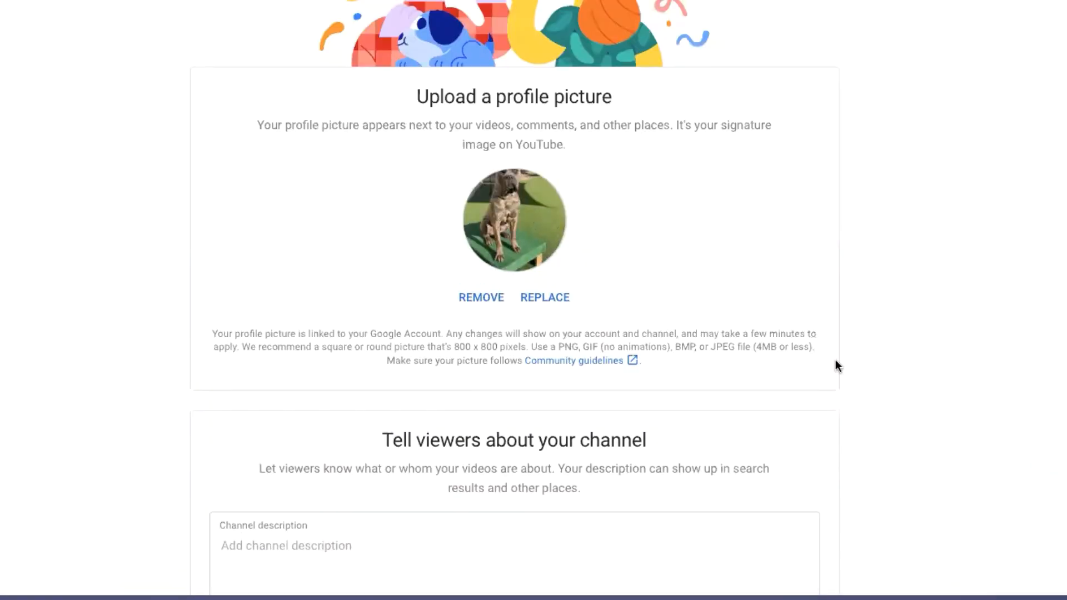
Paste the school's name and address into the channel description and save the setup
scroll(670, 275, down, 5)
click(384, 270)
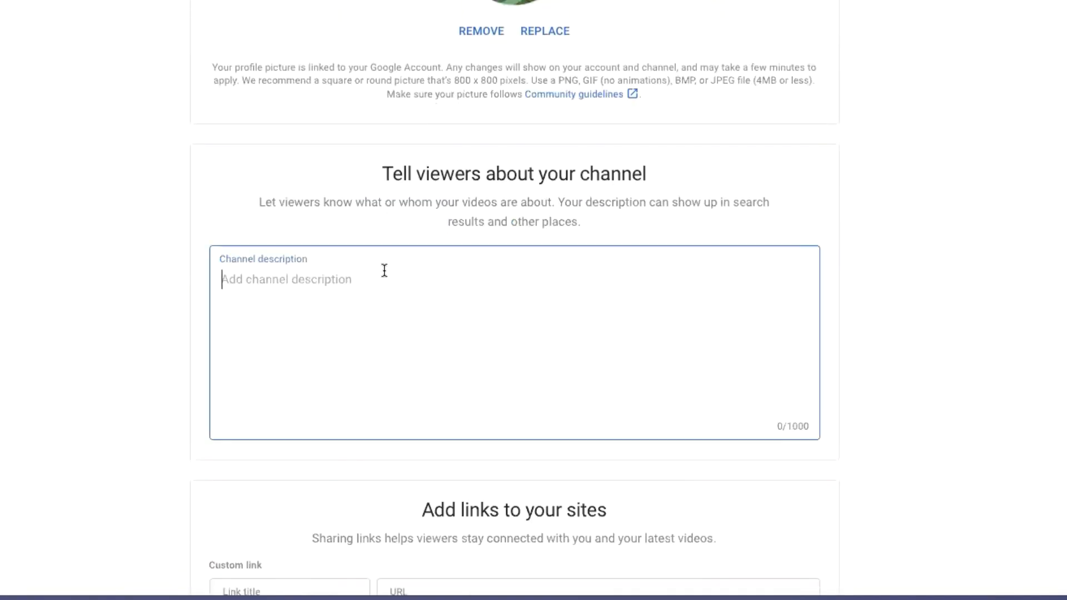
text(Alexia's School of Dance 123 Dance Drive Sacramento CA 12345)
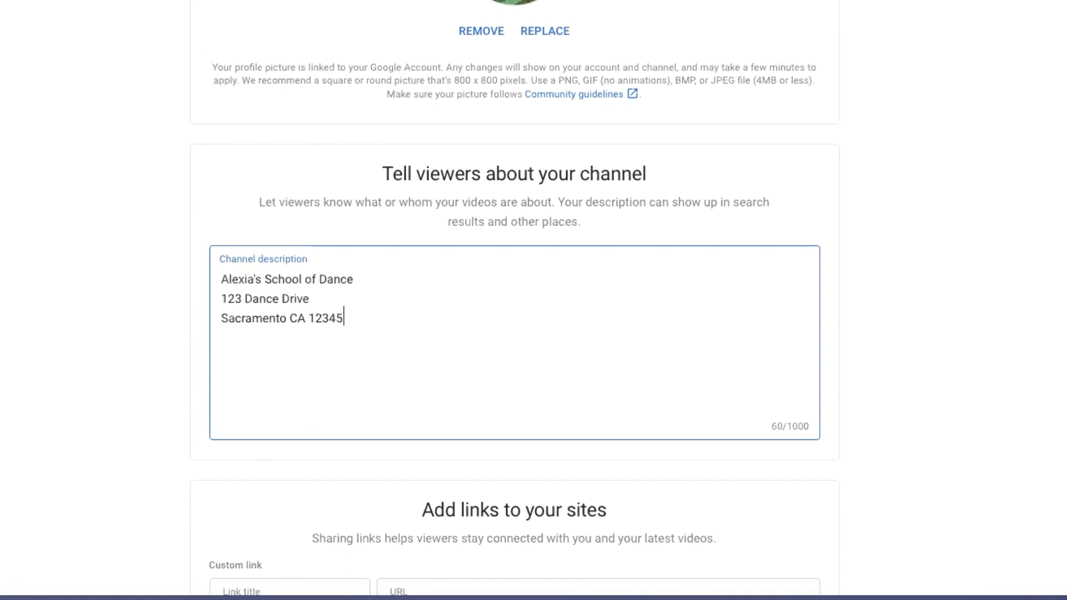
key(Return)
click(963, 396)
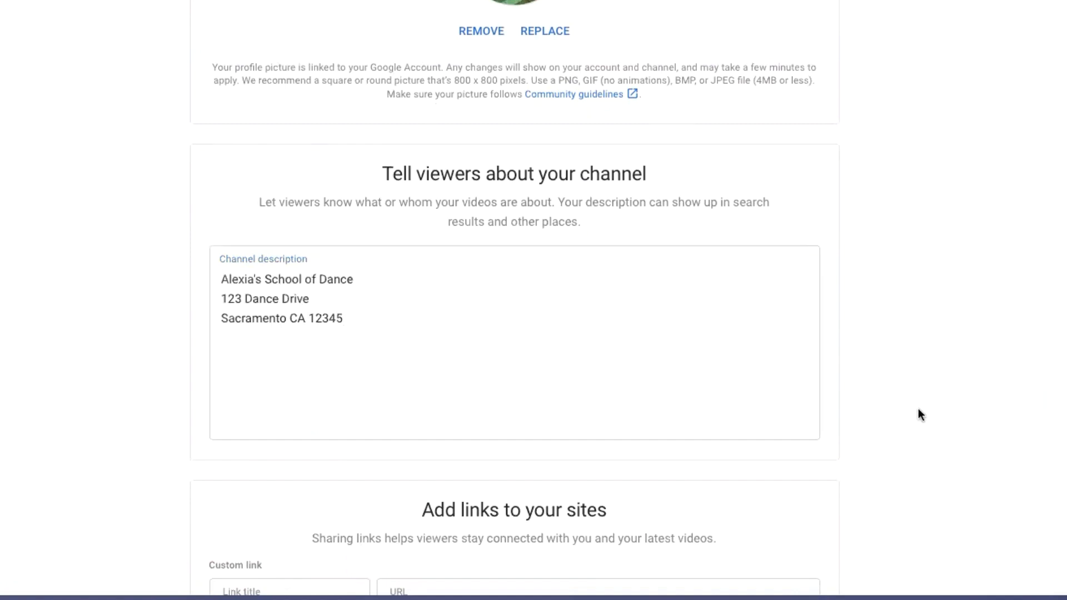
scroll(914, 412, down, 5)
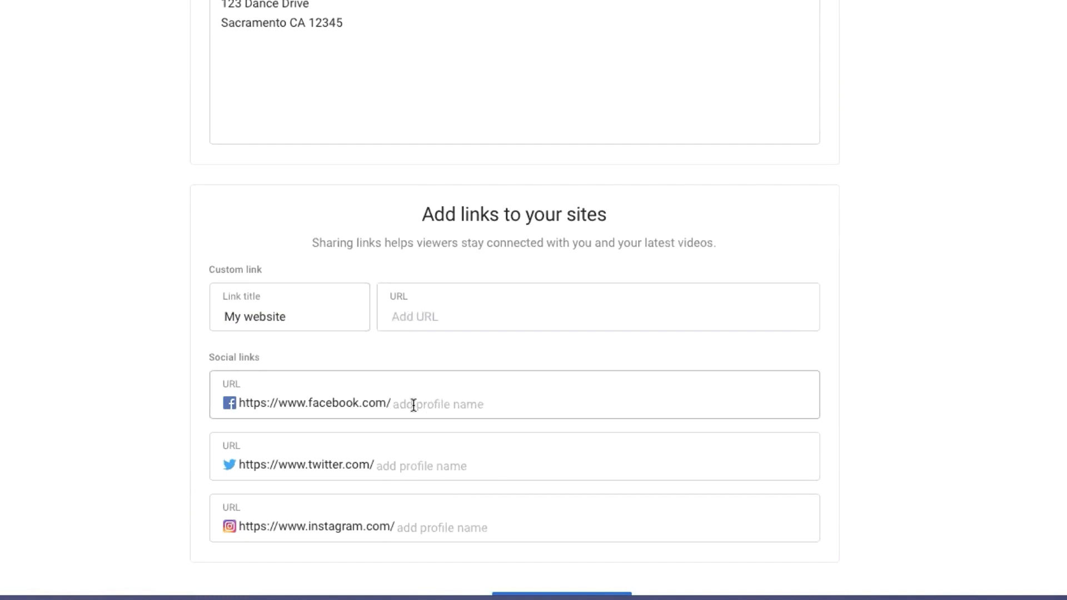
scroll(422, 556, down, 2)
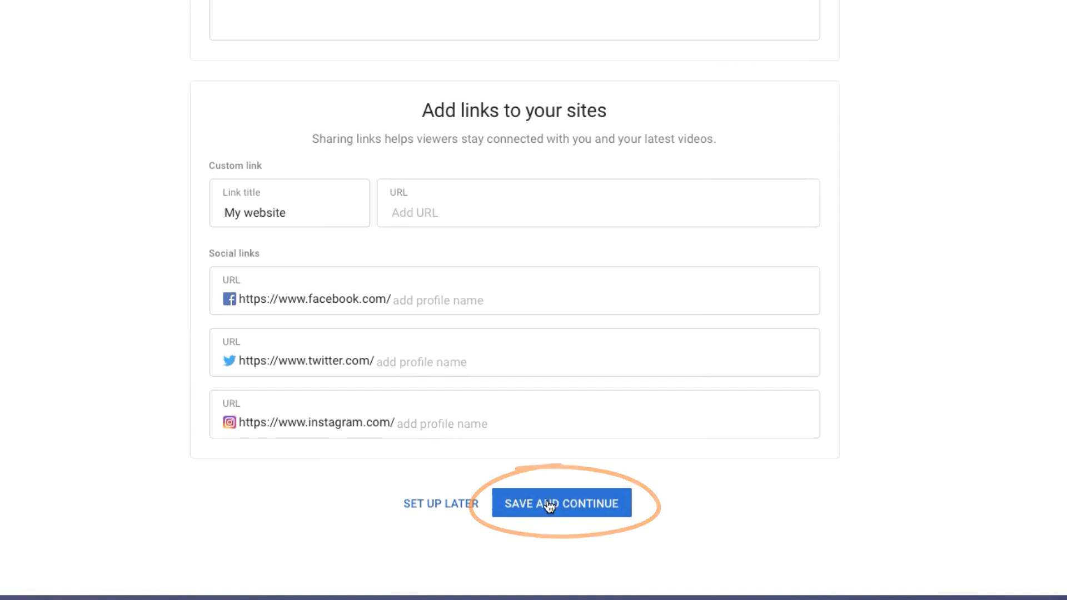
click(547, 503)
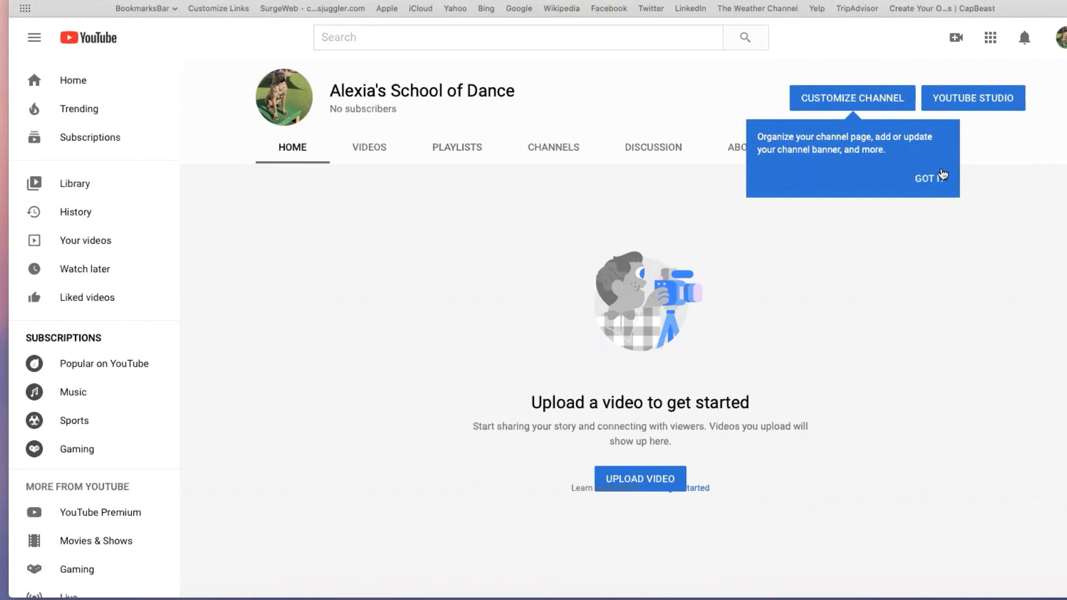
Dismiss the tip and upload IMG_9651.MOV from the Downloads folder to the channel
click(942, 175)
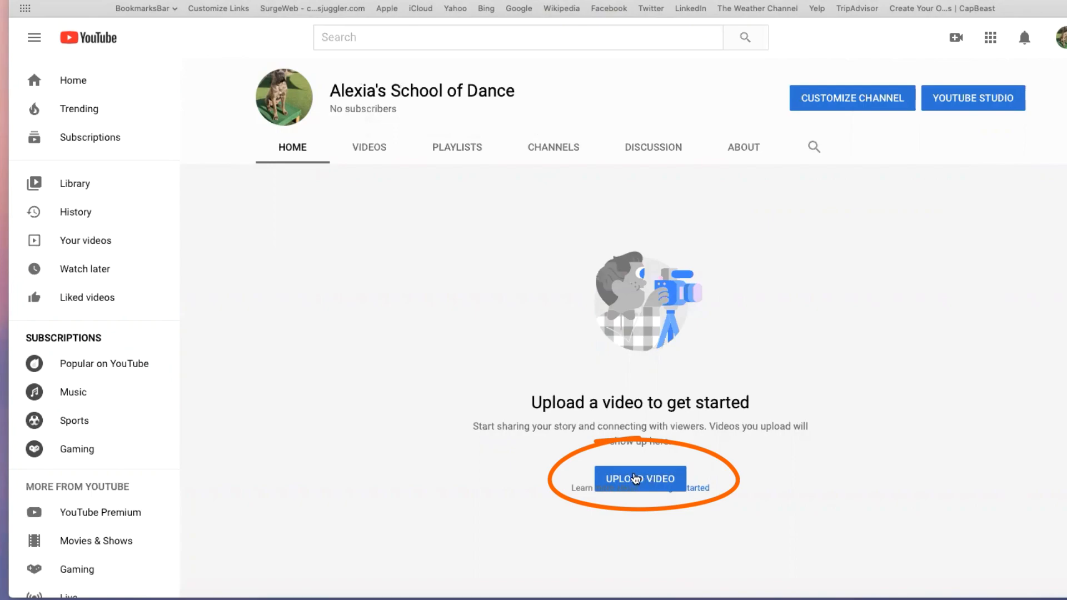
click(635, 479)
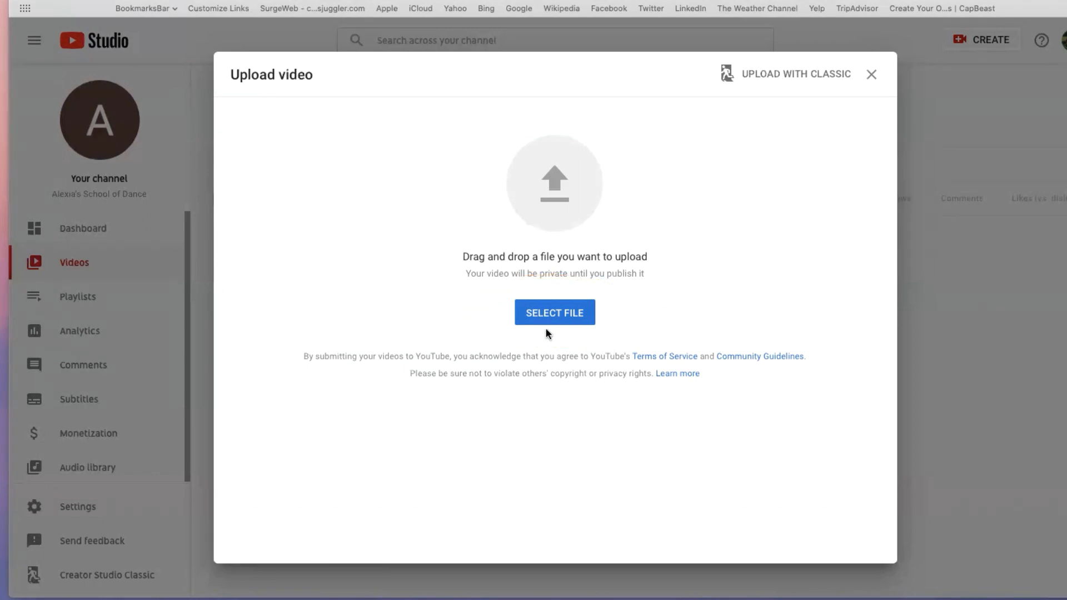
click(544, 316)
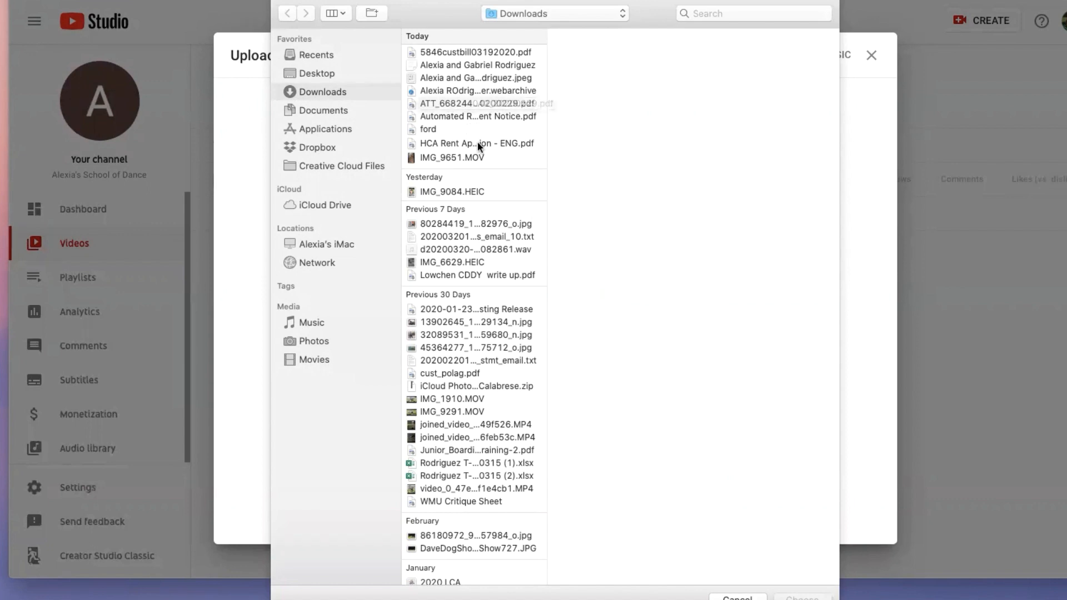
click(456, 159)
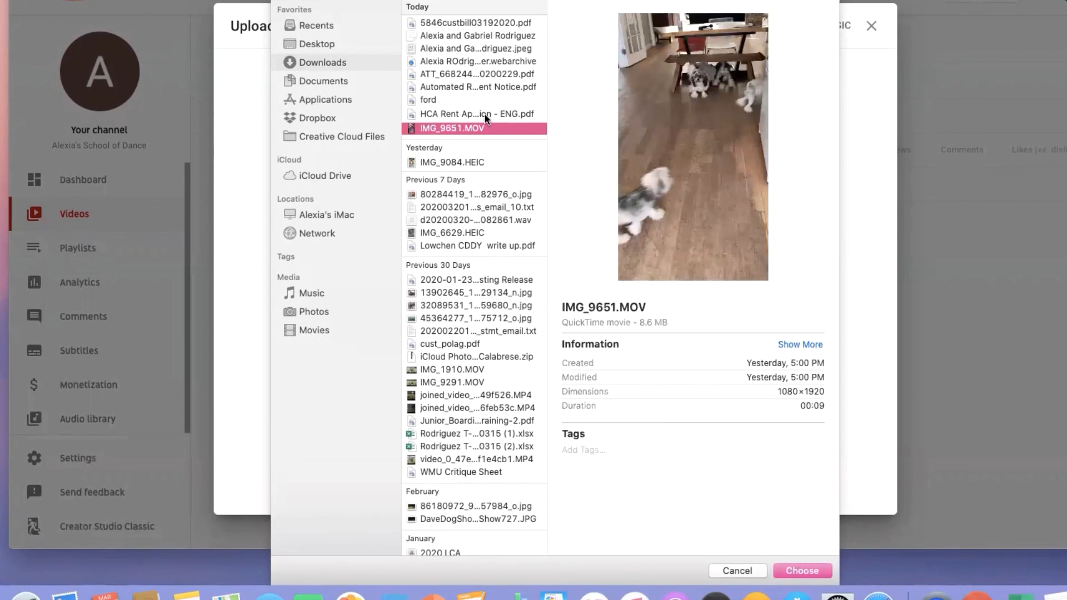
click(802, 570)
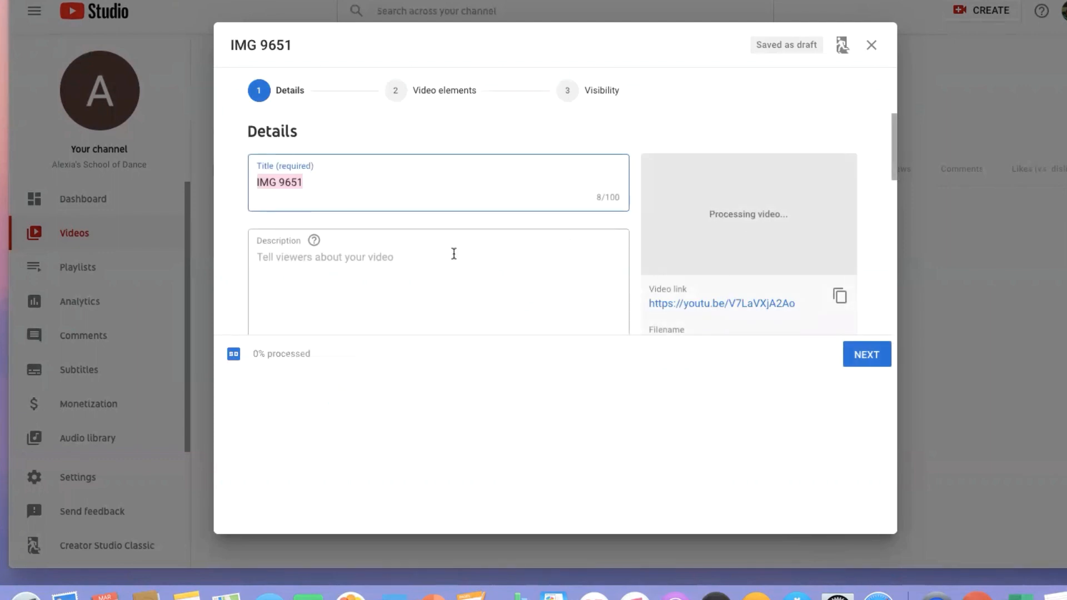
Replace the default upload title with 'First Video Upload'
key(BackSpace)
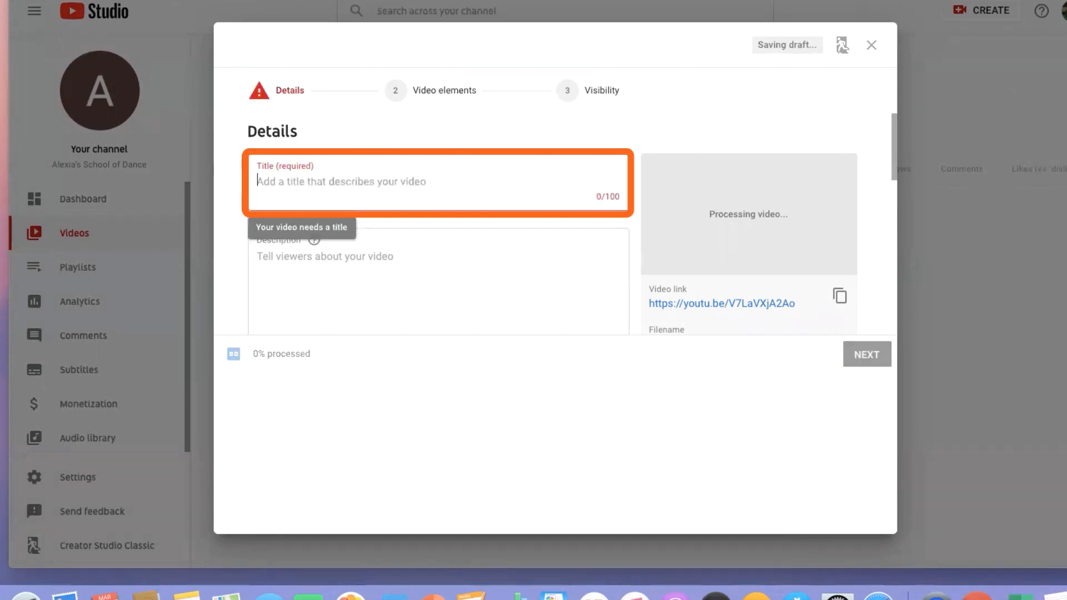
text(First Video Upload)
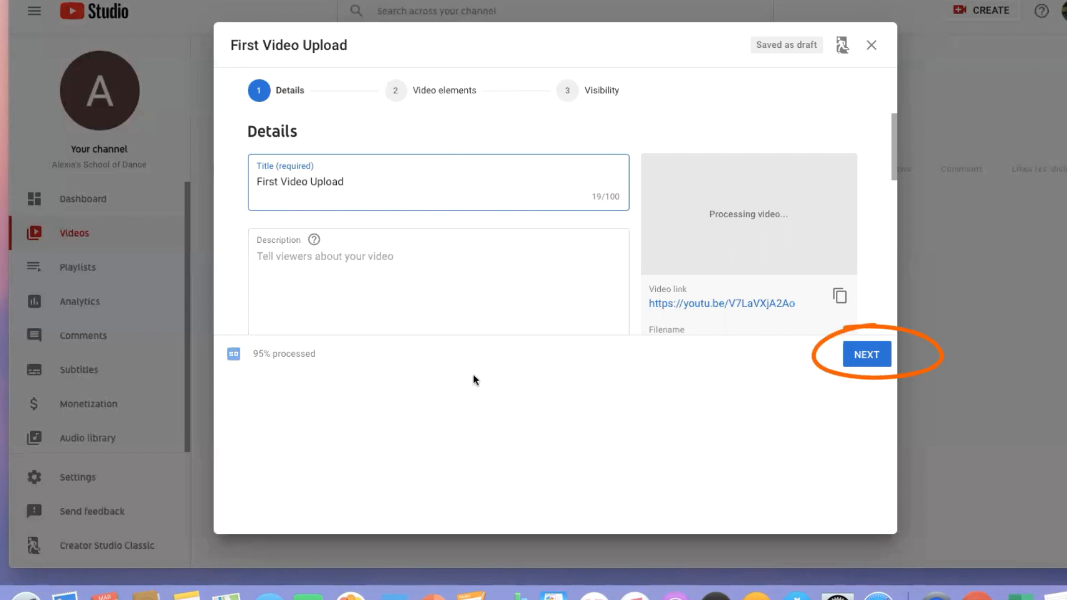
click(866, 356)
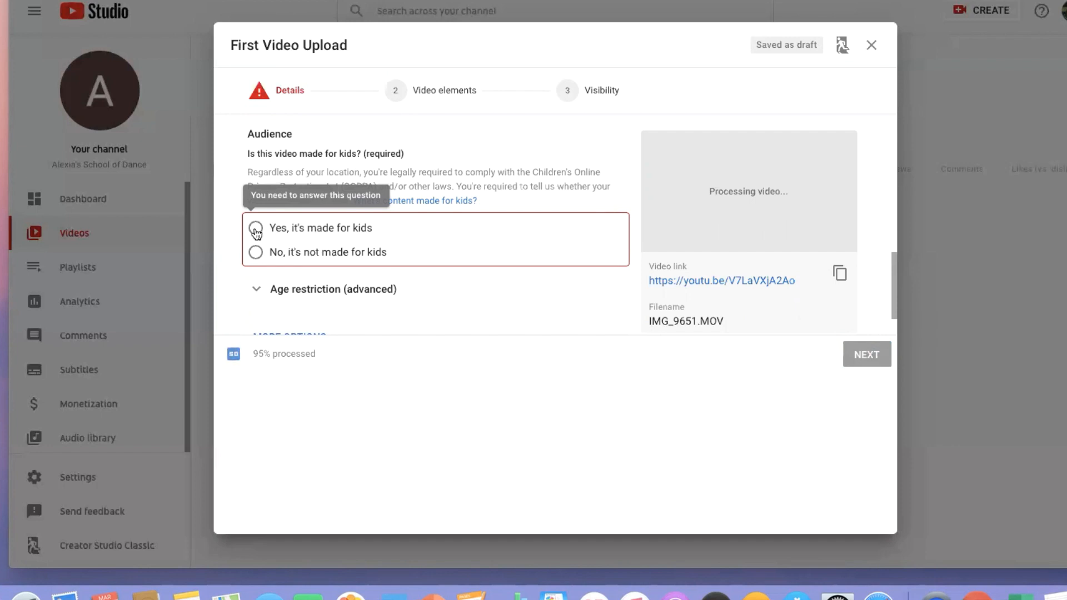
Mark the video as 'Yes, it's made for kids' and continue to video elements
click(256, 229)
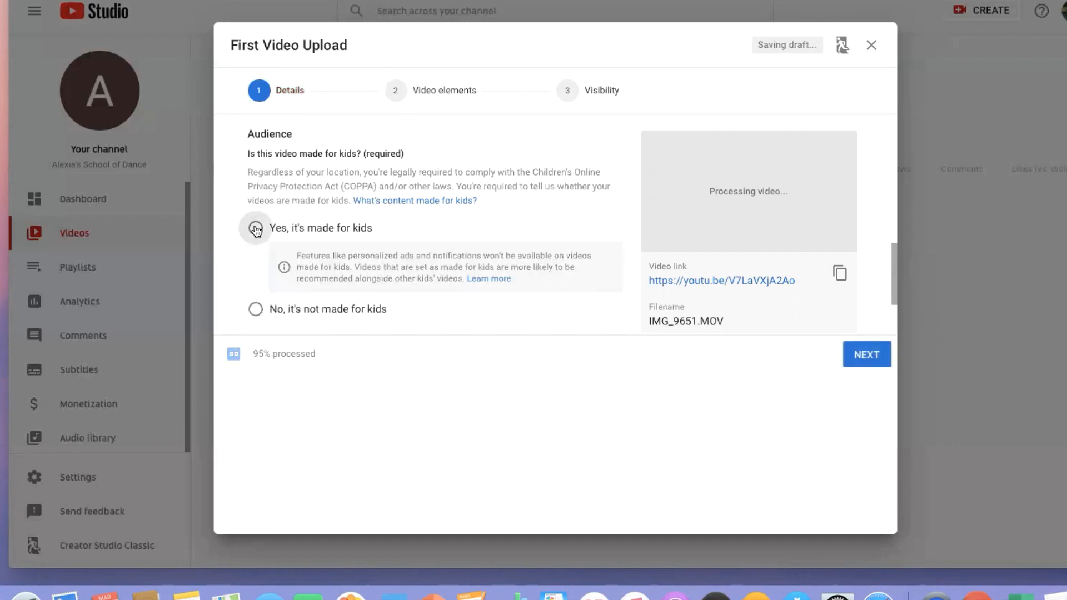
scroll(513, 264, down, 3)
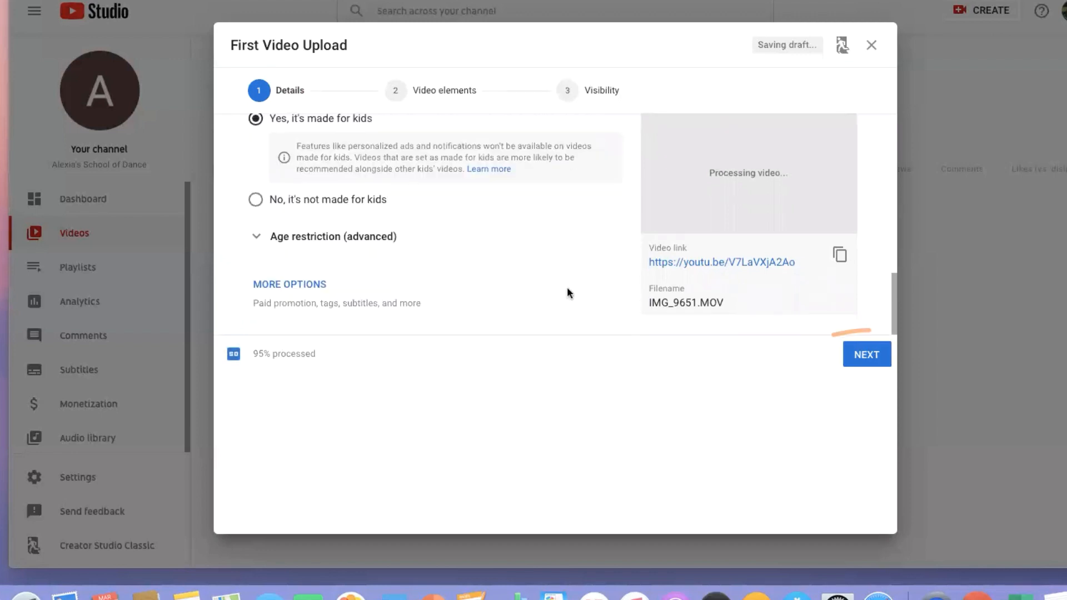
click(869, 354)
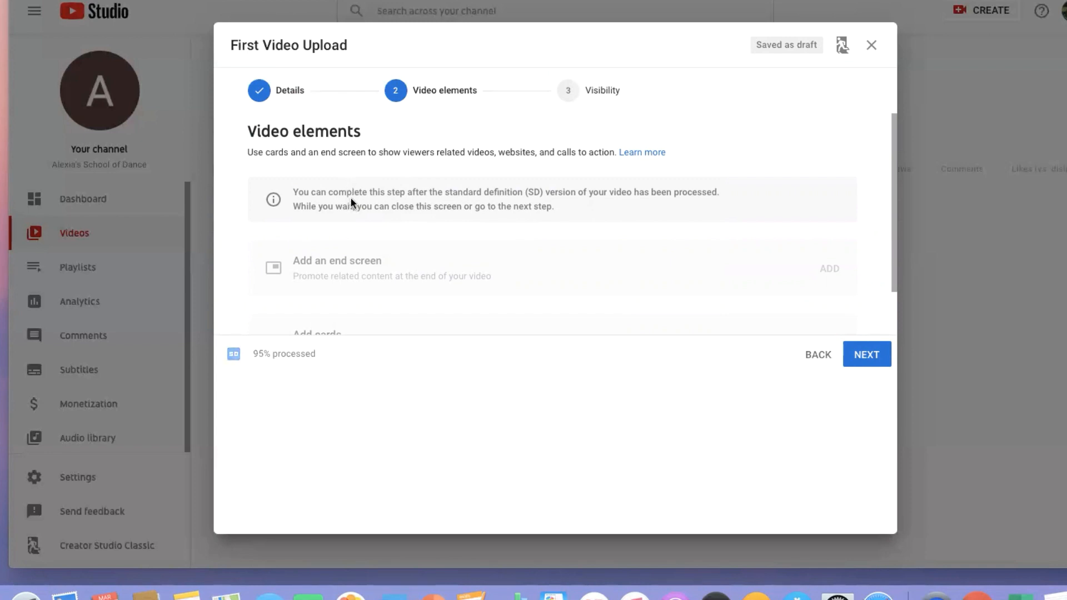
Skip the Video elements step without adding cards or an end screen
scroll(314, 204, down, 2)
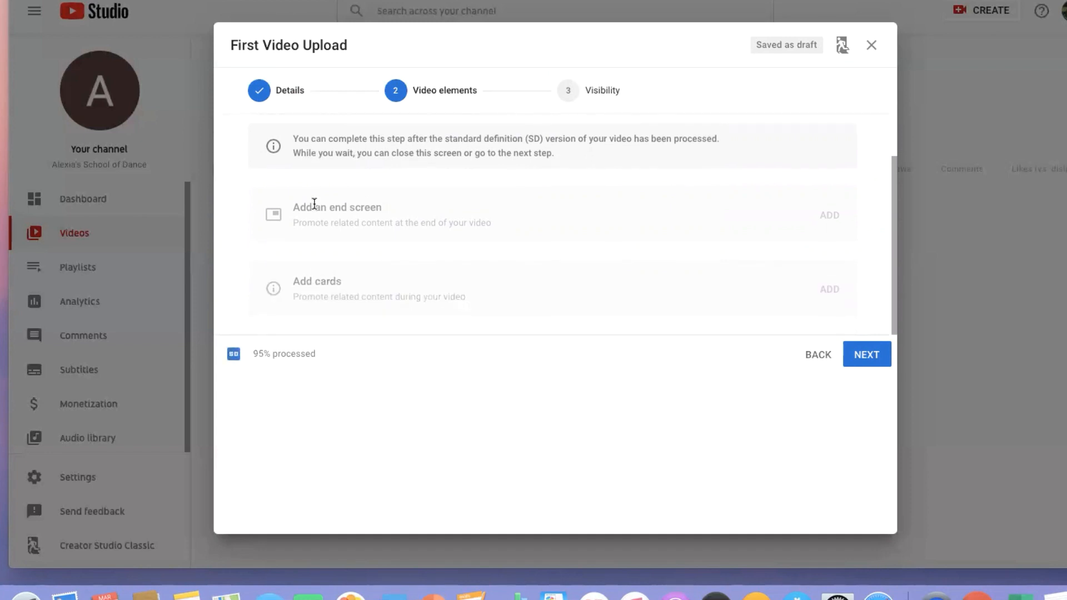
scroll(312, 205, up, 2)
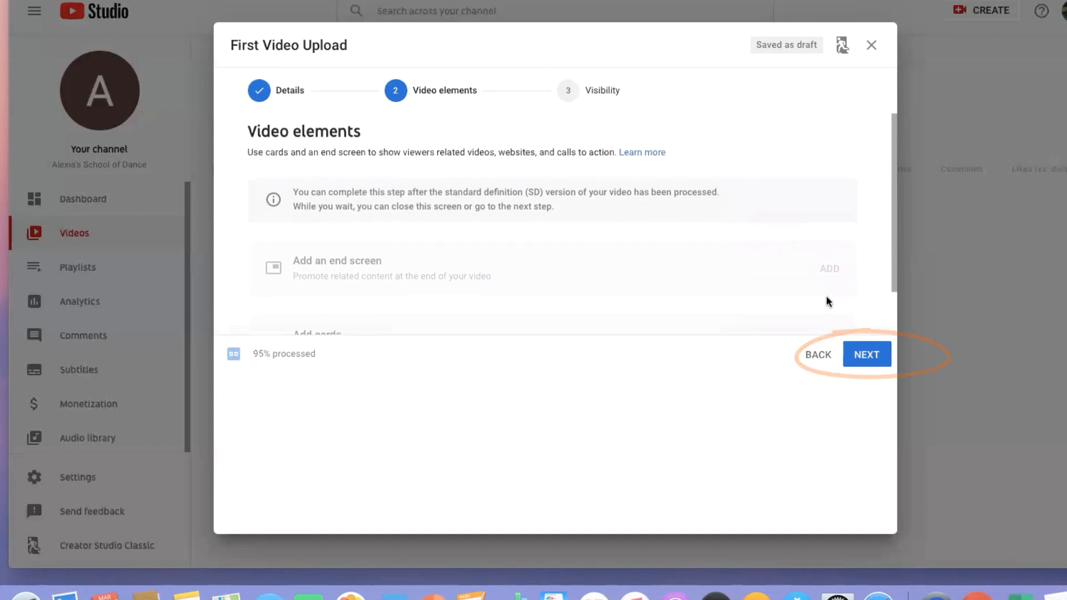
click(866, 354)
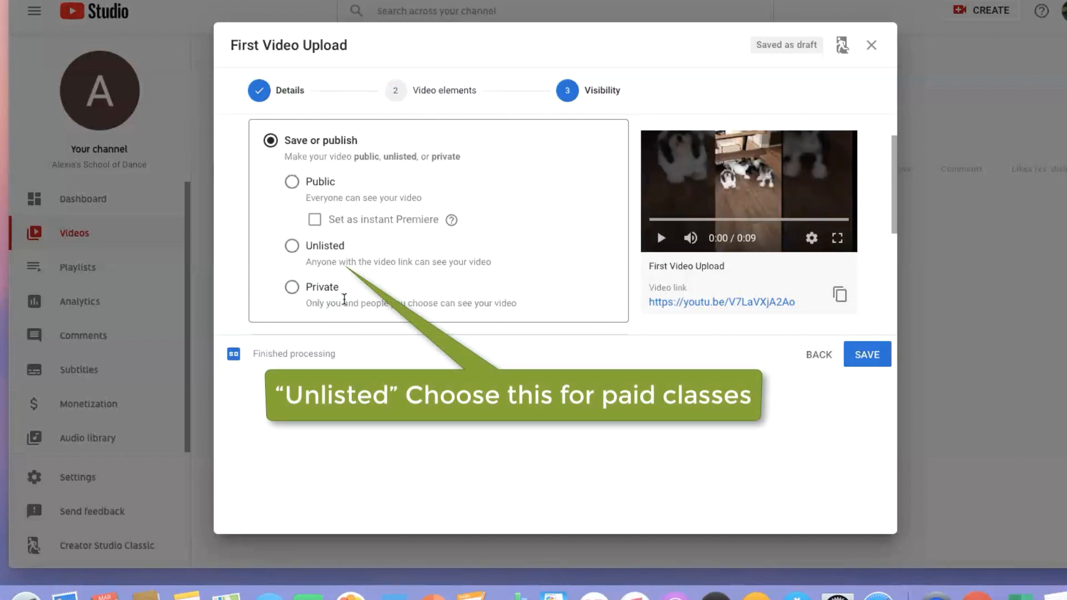
Save the video as Unlisted and highlight its full share link
click(363, 264)
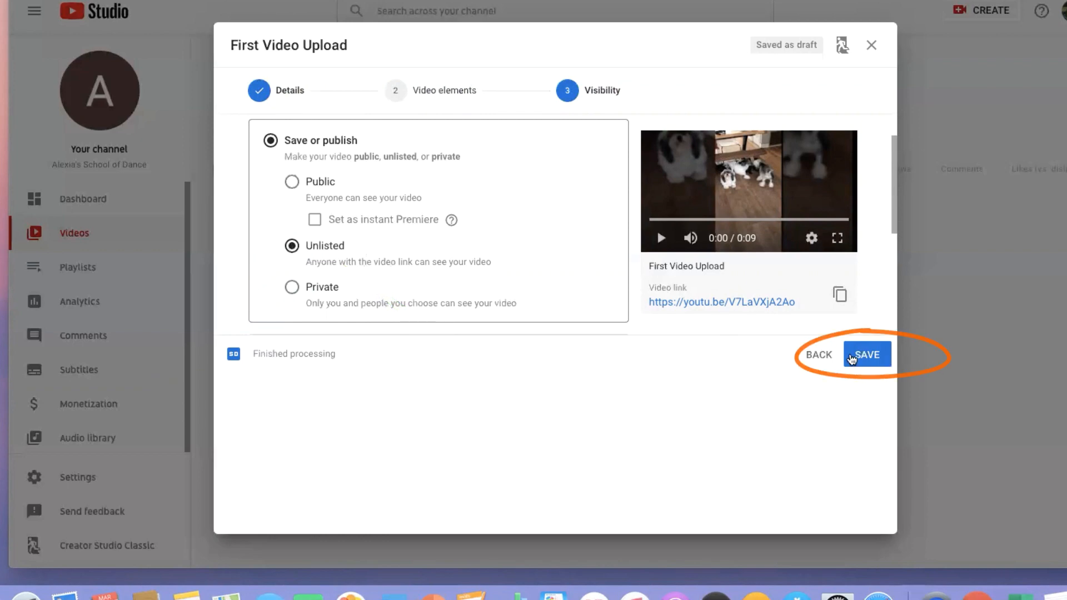
click(860, 356)
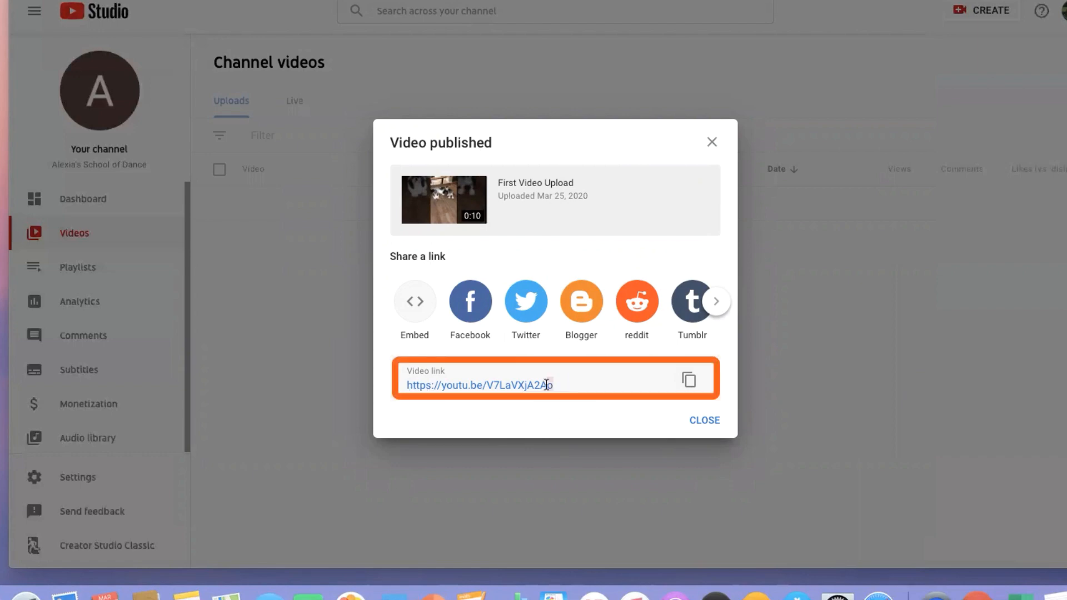
drag(552, 384, 406, 384)
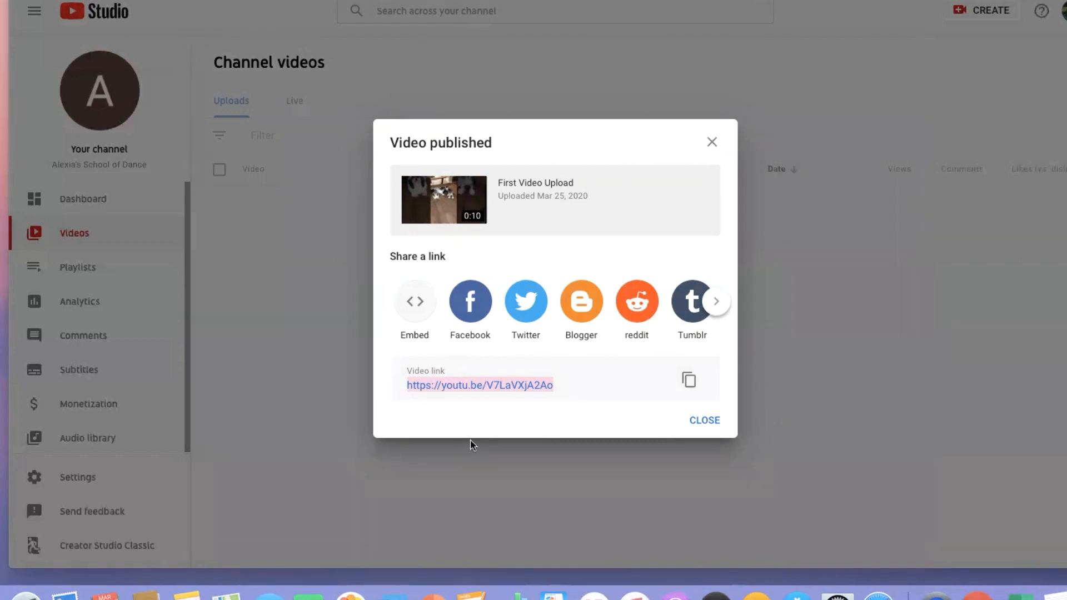
click(565, 386)
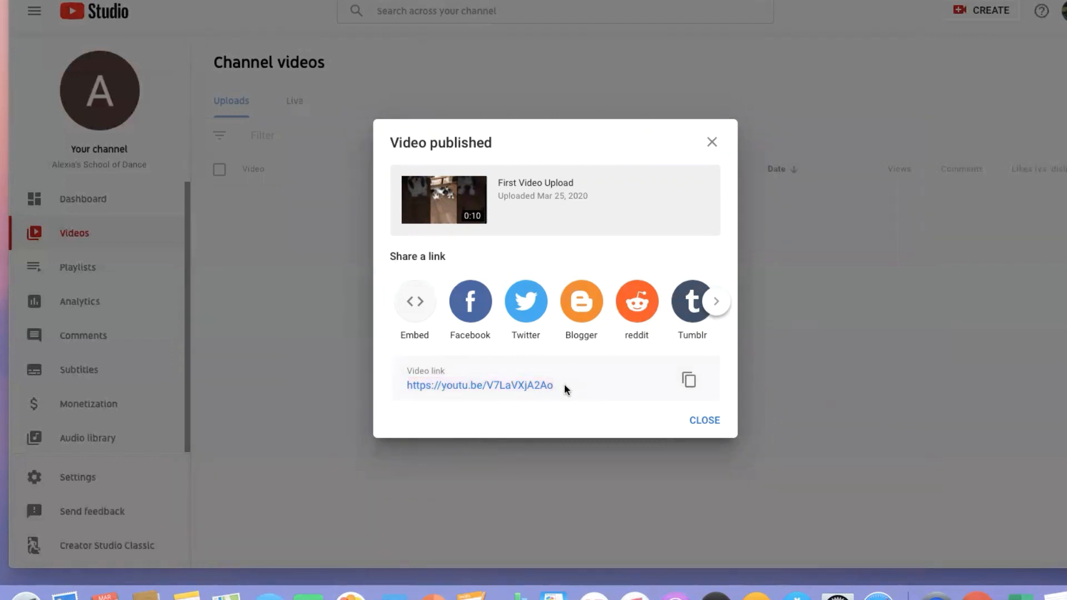
drag(565, 389, 406, 387)
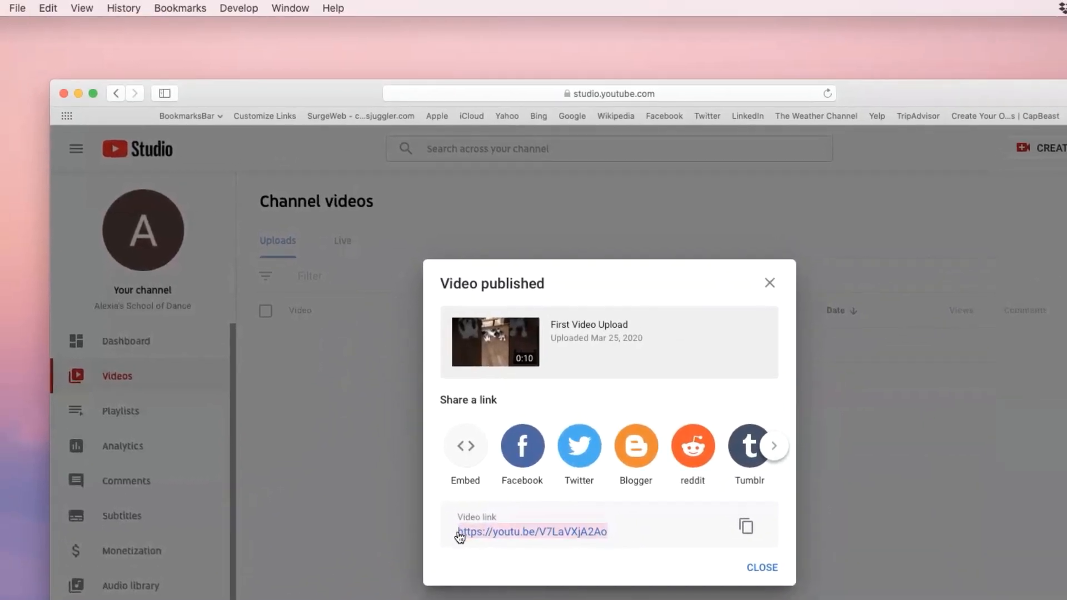
Copy the share link via Edit > Copy, dismiss the published notice, and open a new tab
click(13, 9)
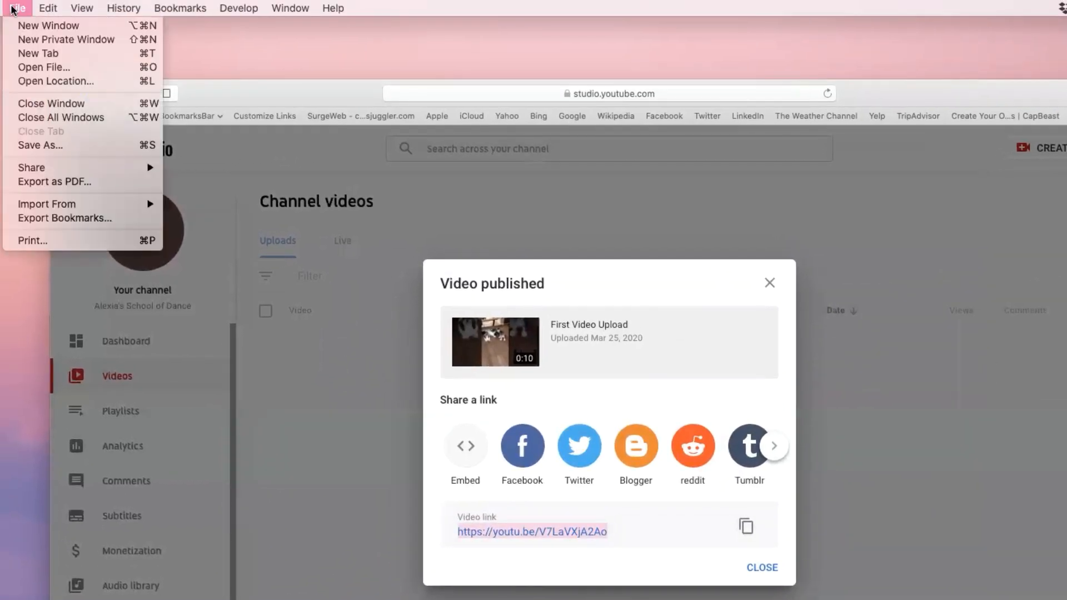
mouse_move(49, 8)
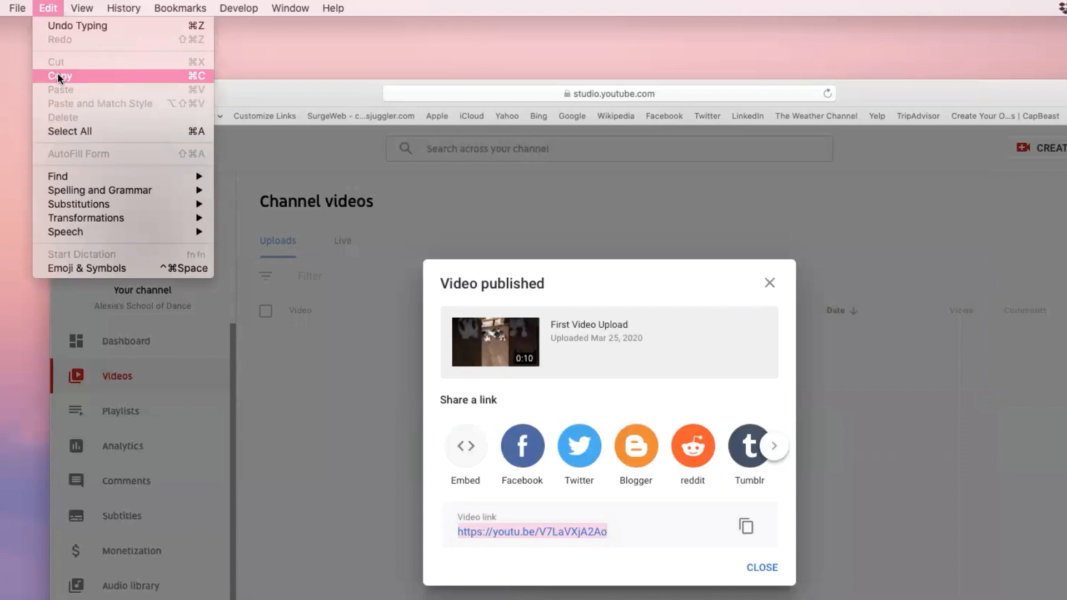
click(57, 75)
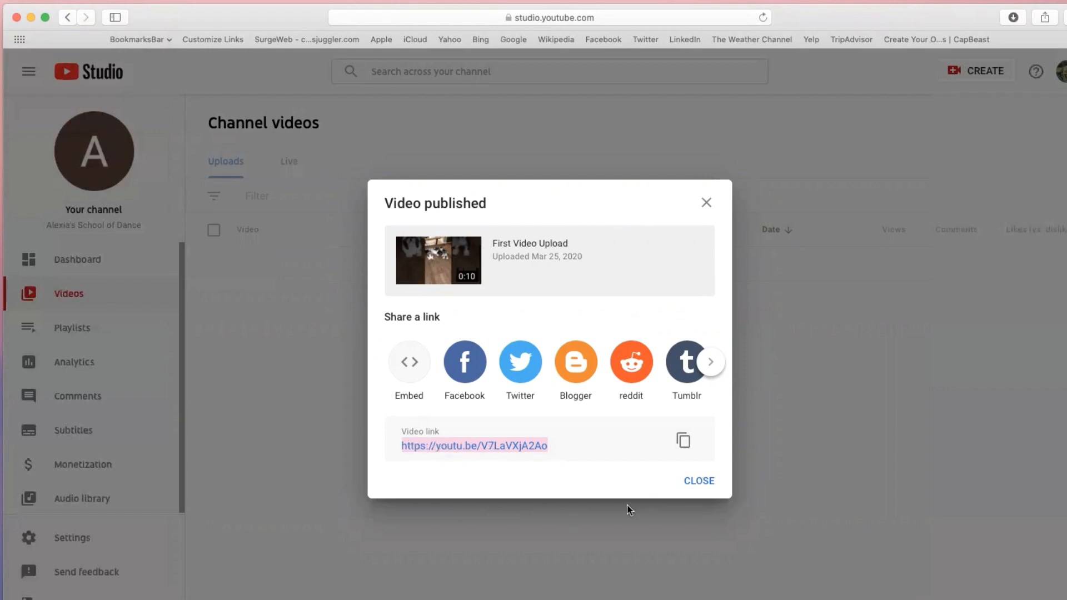
click(700, 482)
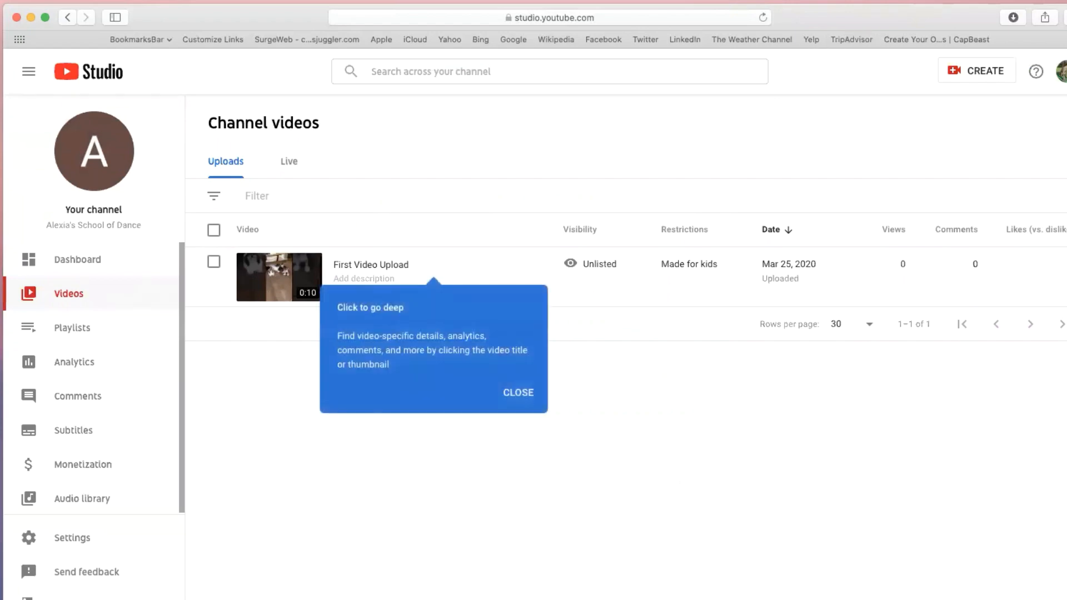
key(super+t)
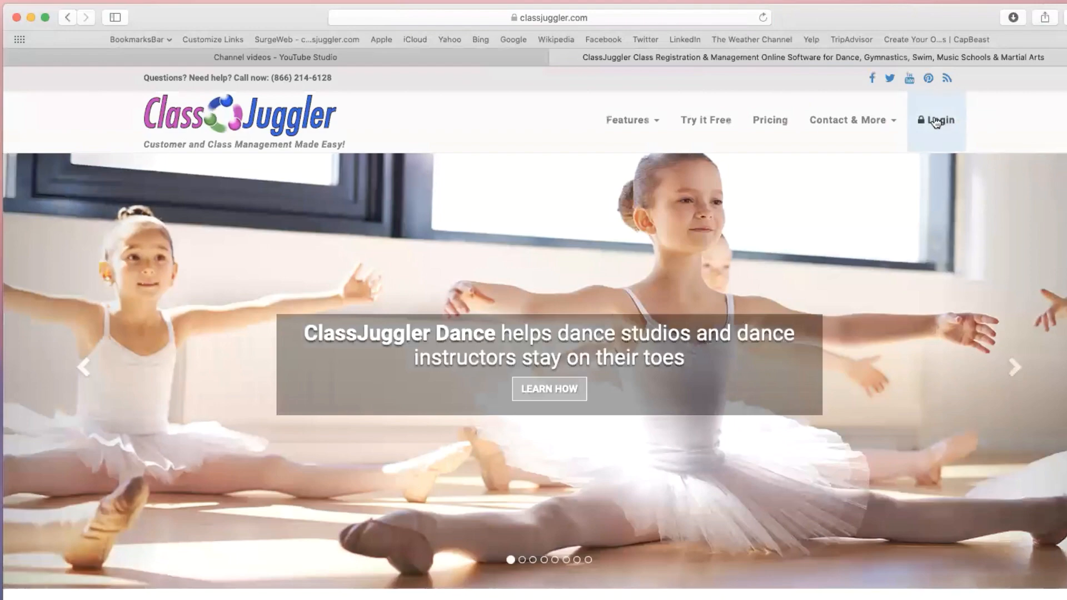
Log in to ClassJuggler and open the Email Template Manager under Tools
click(933, 119)
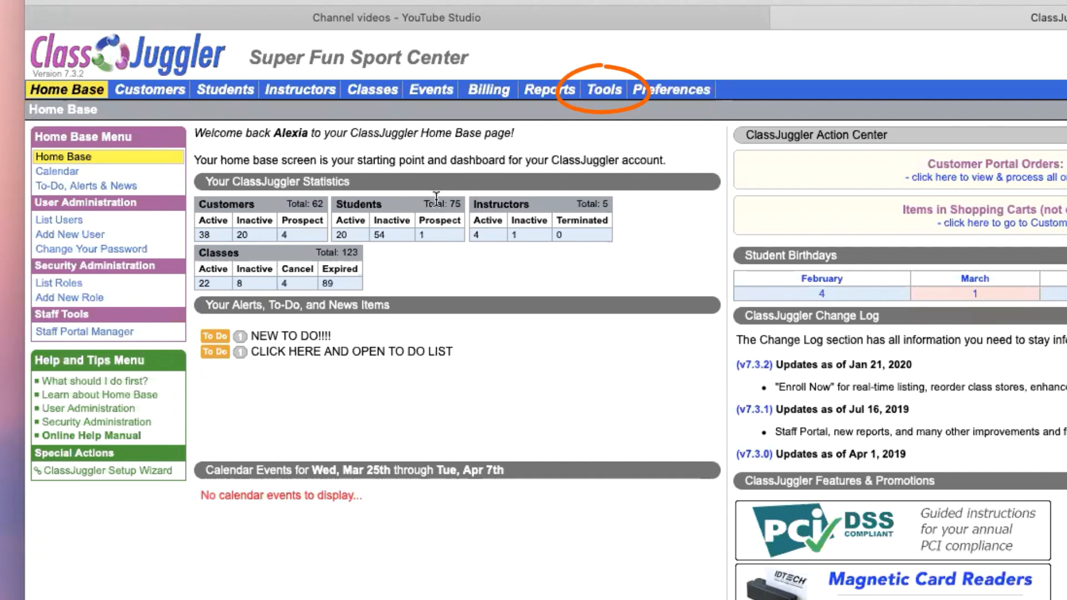
click(605, 91)
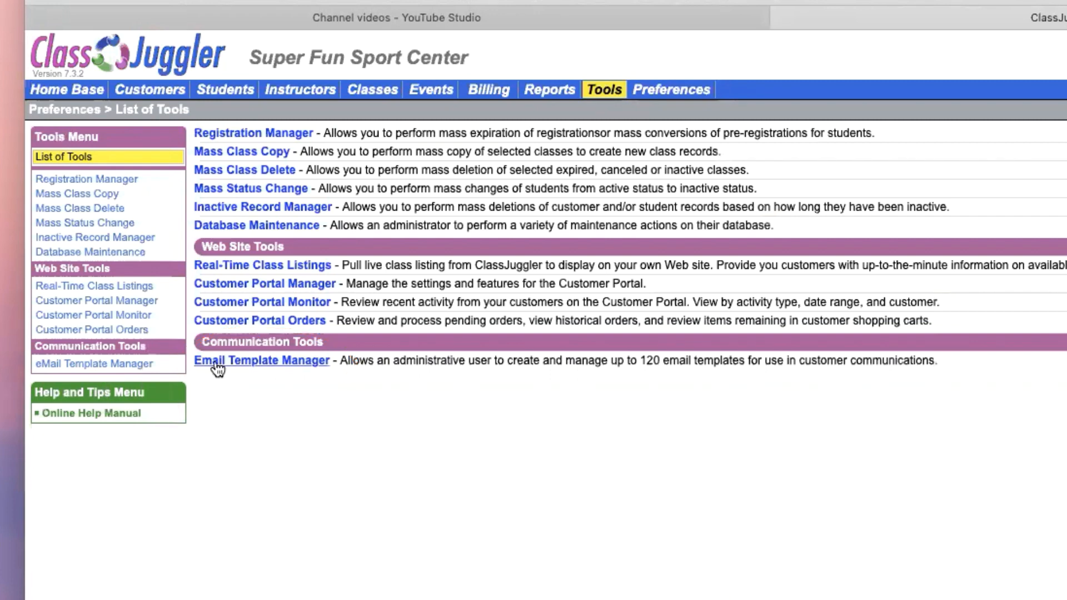
click(217, 364)
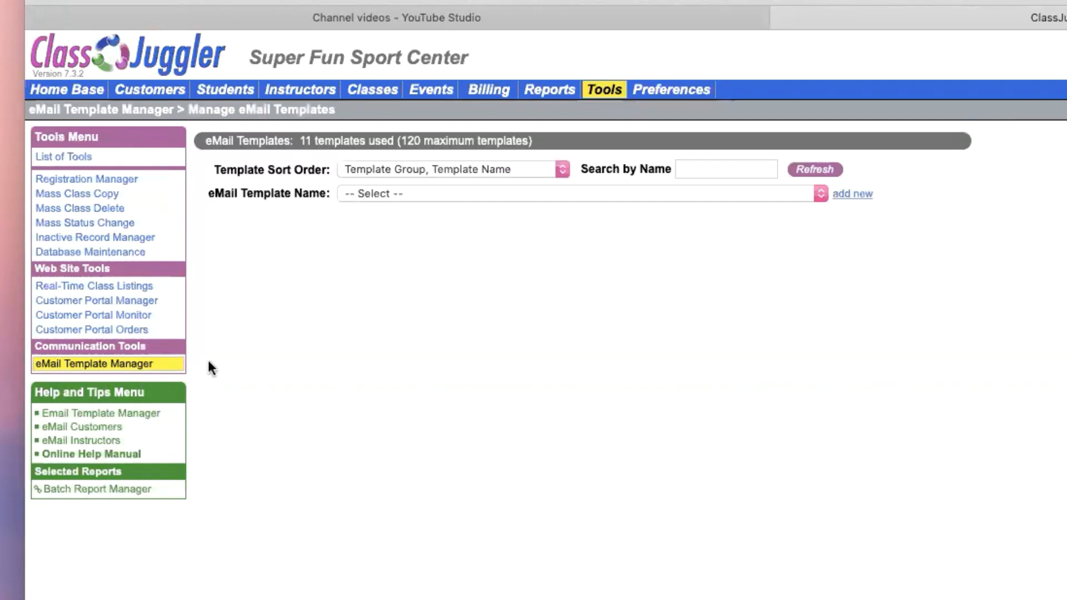
Add template 'Monday class 10am video' with subject 'Video for Monday 10am' and a greeting message
click(846, 195)
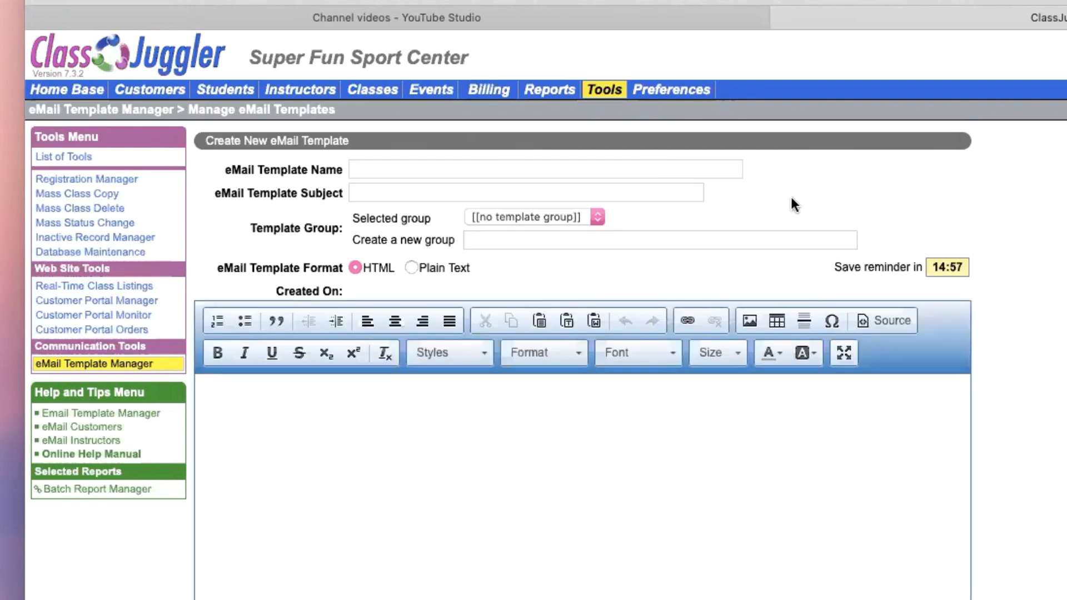
click(612, 165)
text(Va)
key(BackSpace)
key(BackSpace)
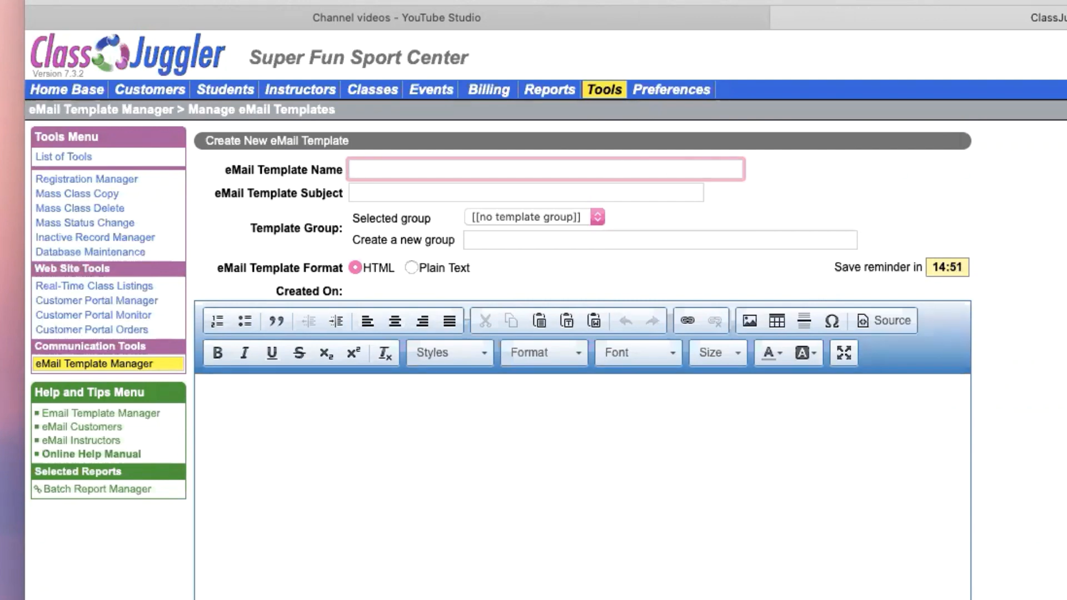
text(Monday class 10am video)
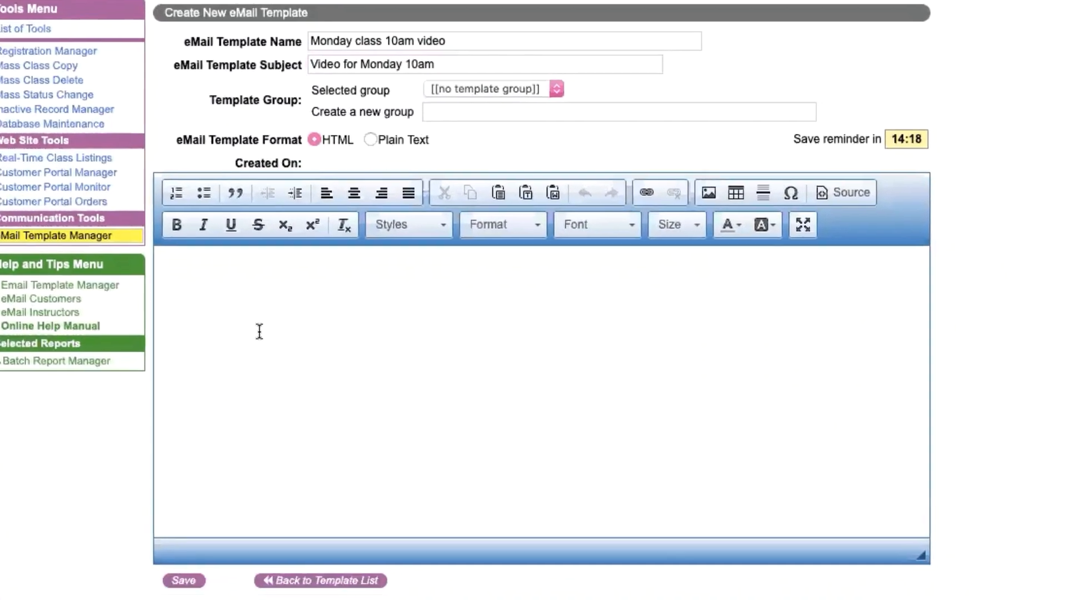
click(163, 254)
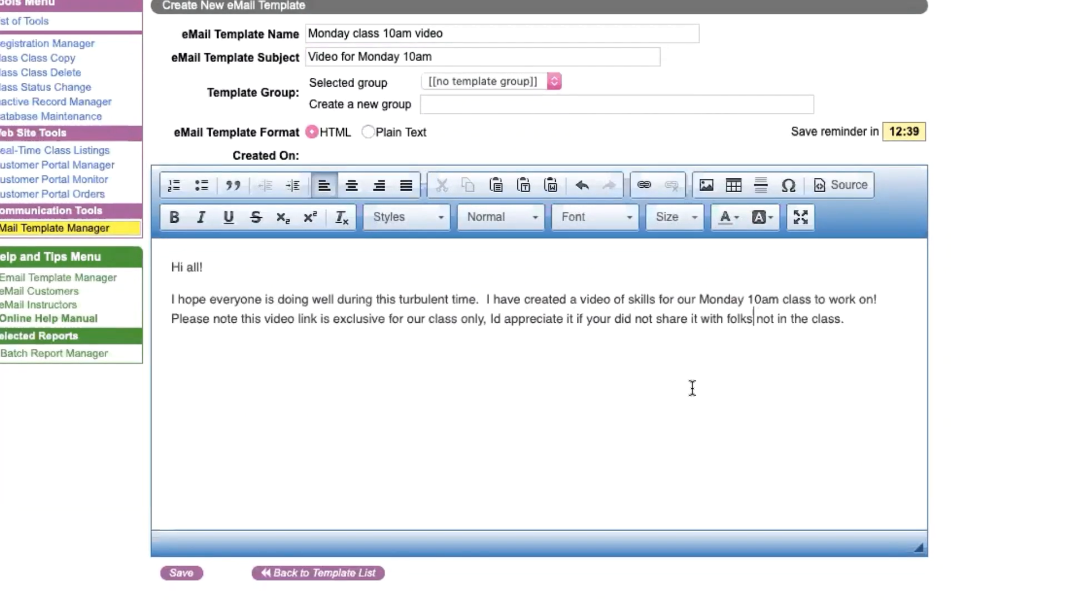
key(Return)
key(Return)
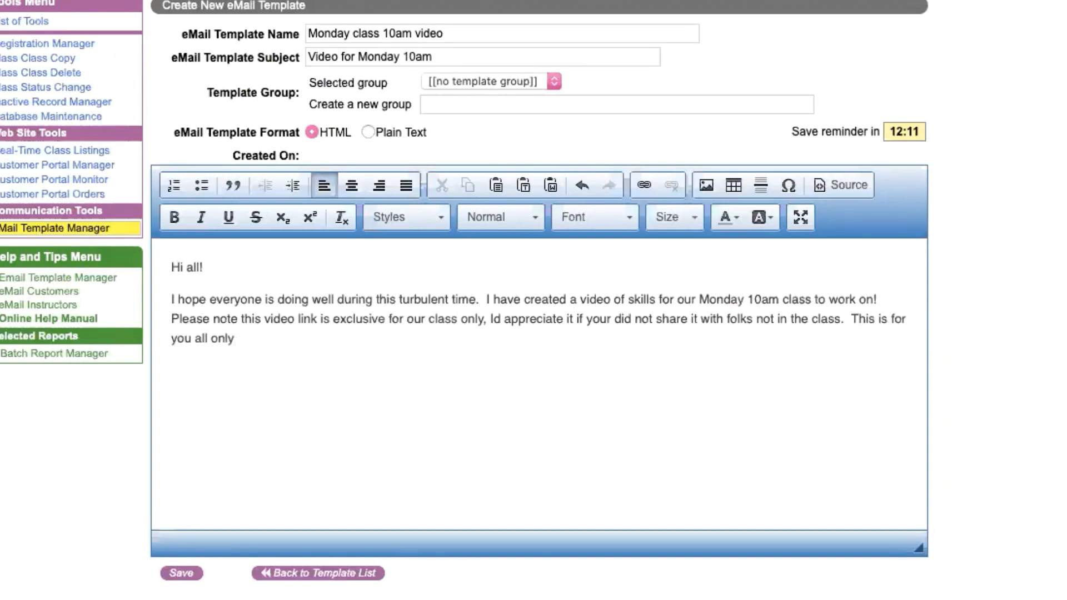
text(:))
key(Return)
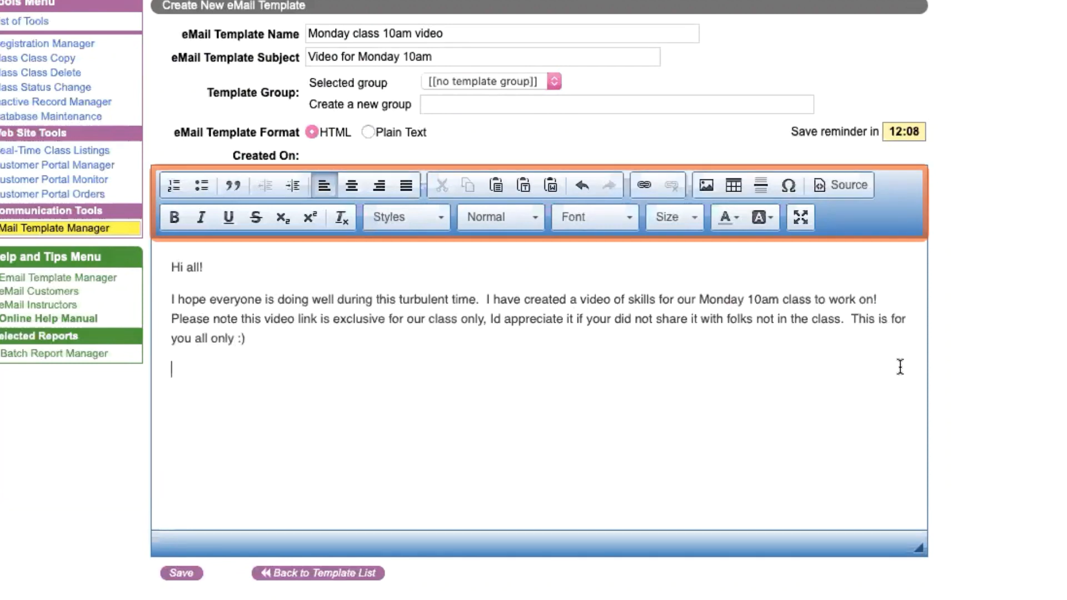
click(644, 187)
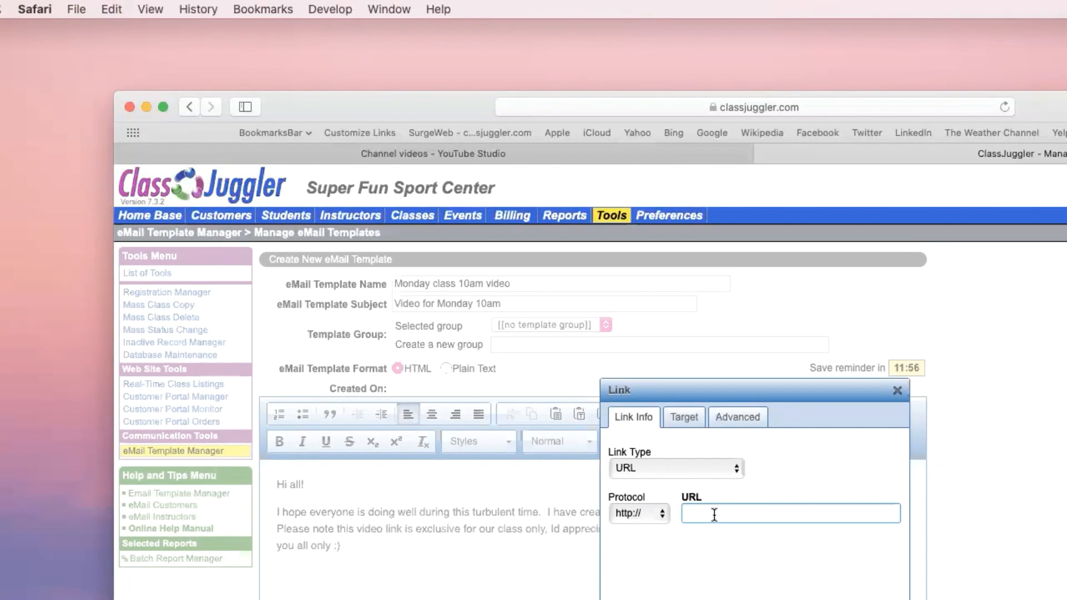
click(111, 10)
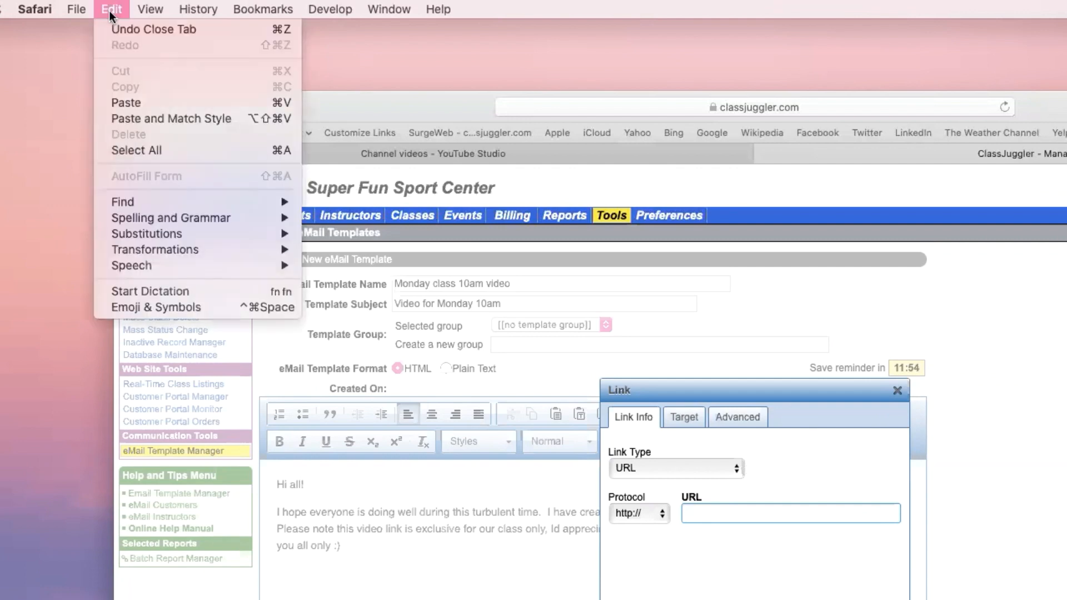
click(135, 103)
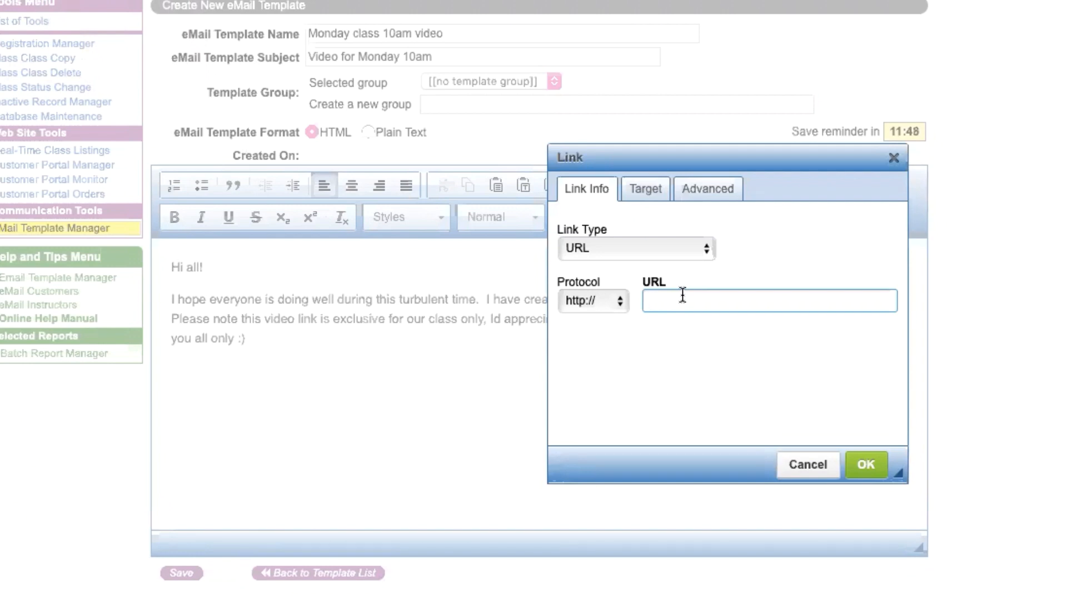
key(ctrl+v)
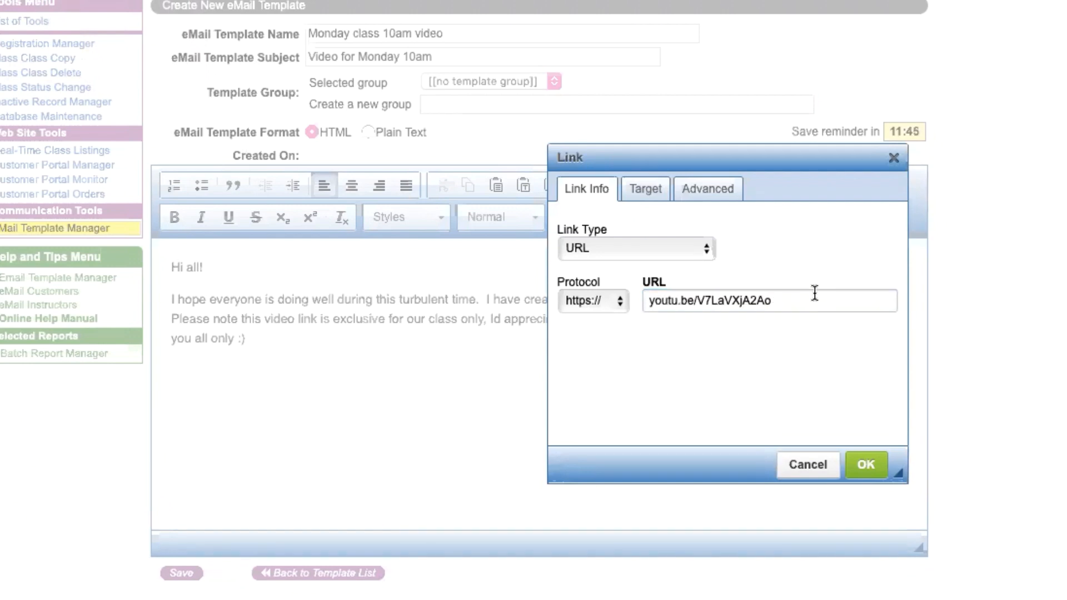
click(865, 464)
click(476, 435)
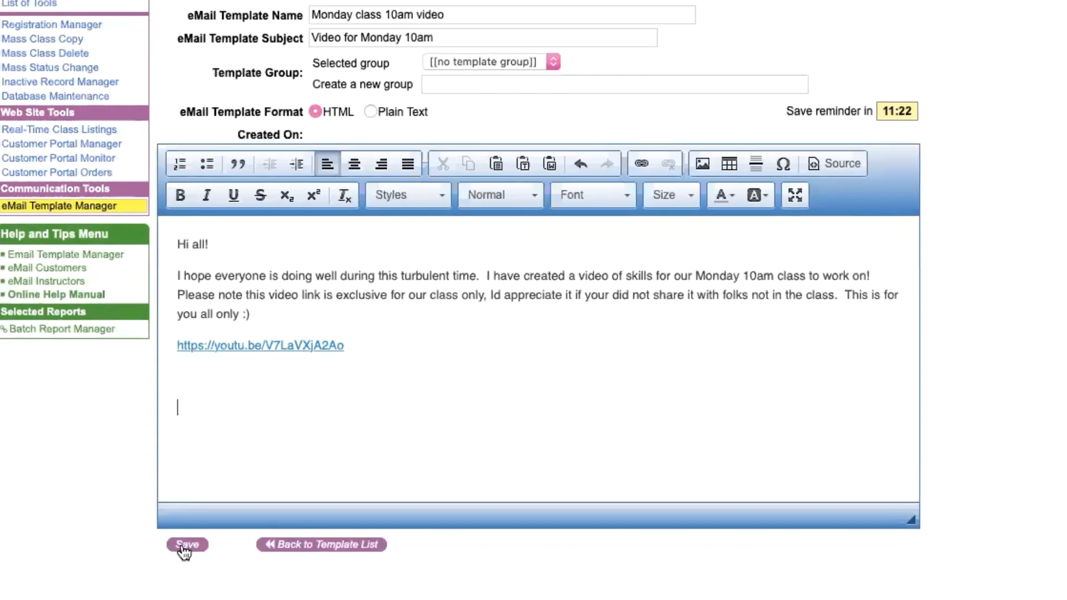
Save the template and review its HTML email preview with the subject and link
click(182, 572)
scroll(1031, 517, down, 4)
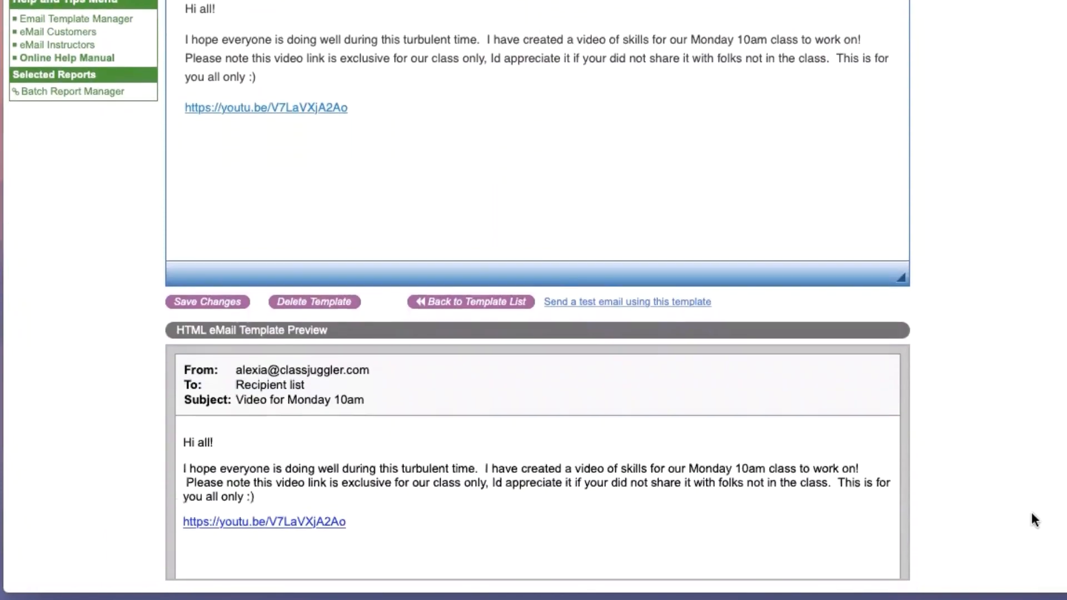
scroll(599, 528, down, 3)
scroll(598, 523, up, 4)
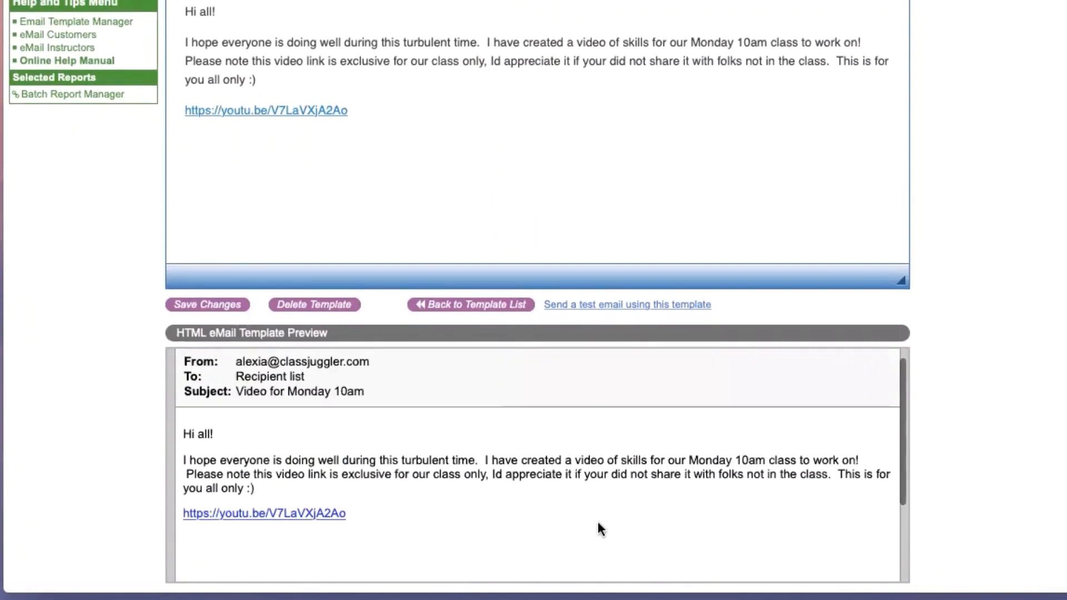
scroll(982, 501, up, 3)
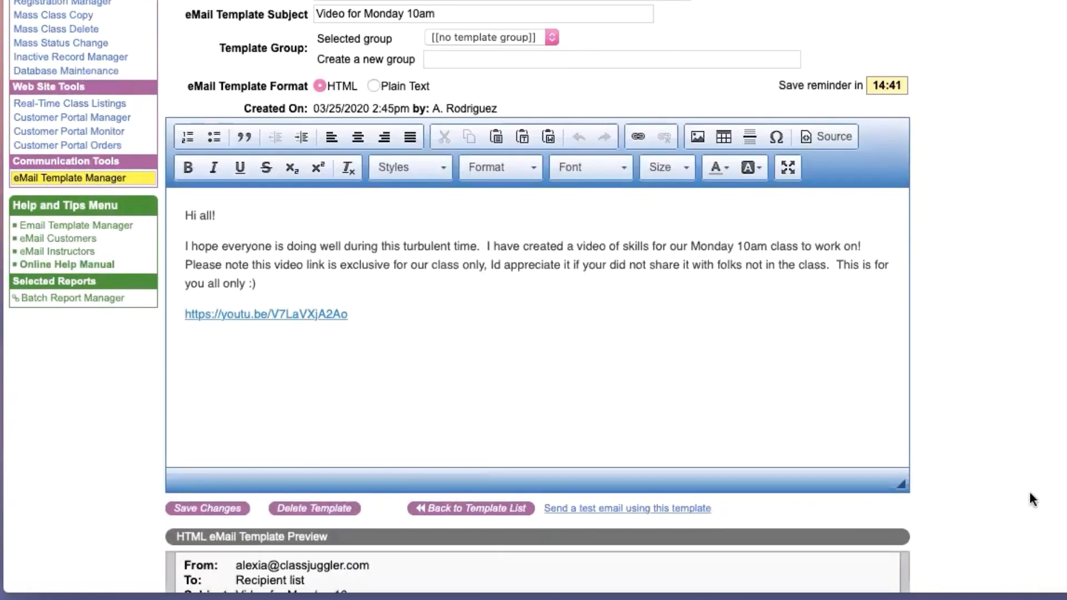
scroll(1035, 500, down, 1)
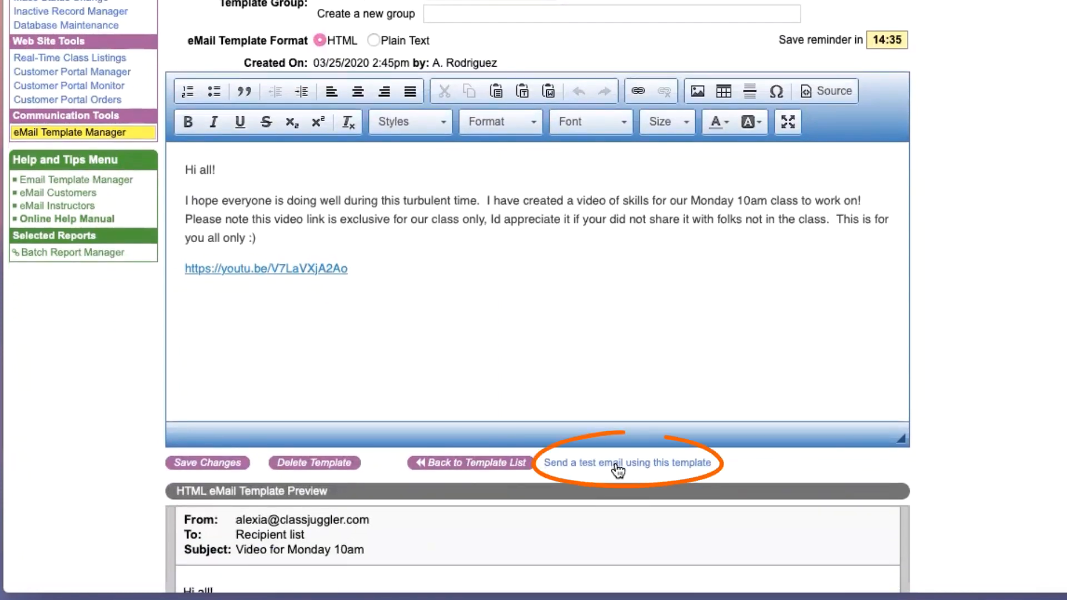
scroll(629, 468, down, 1)
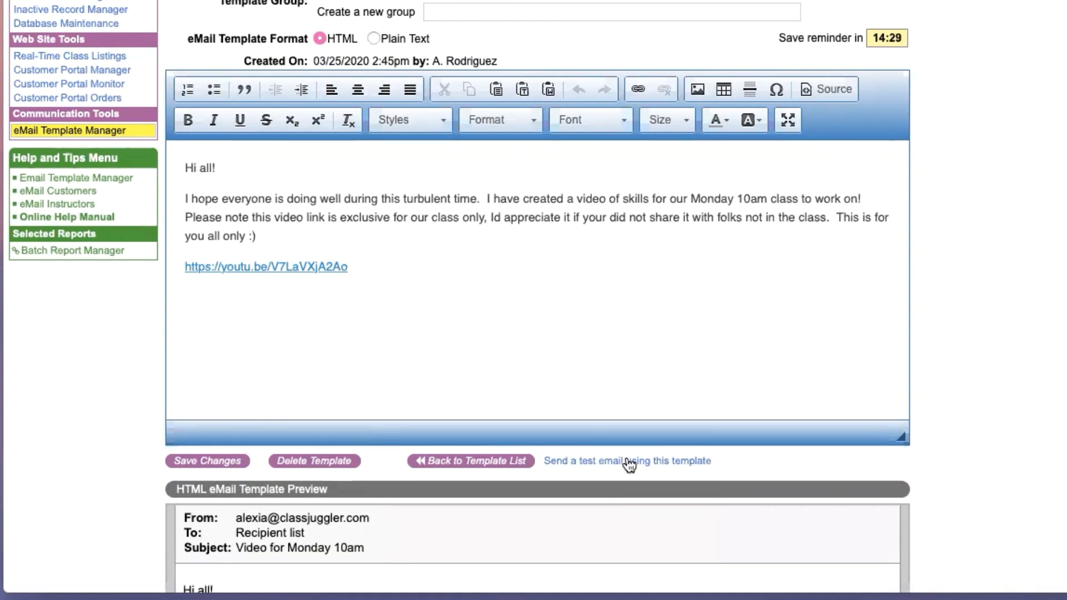
Send a test email of the template to your own address and close the confirmation
click(629, 463)
click(621, 464)
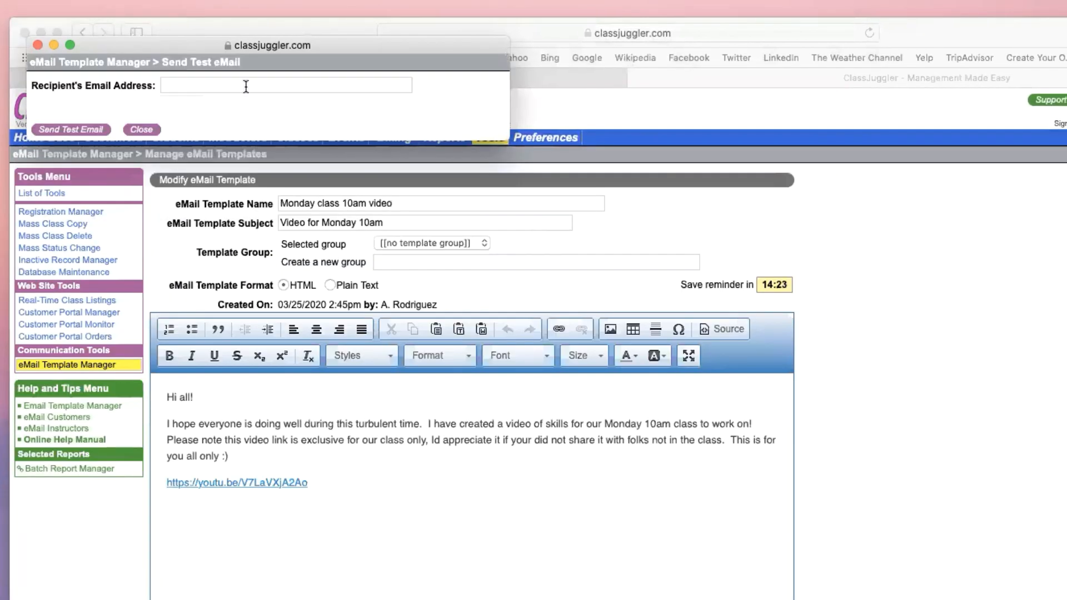
click(168, 84)
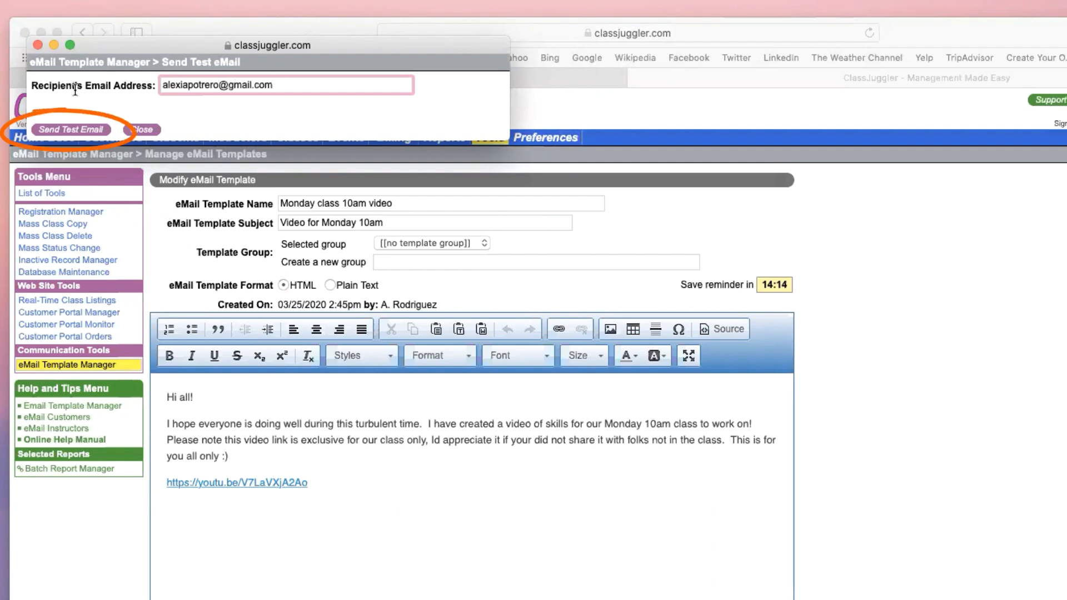
click(78, 130)
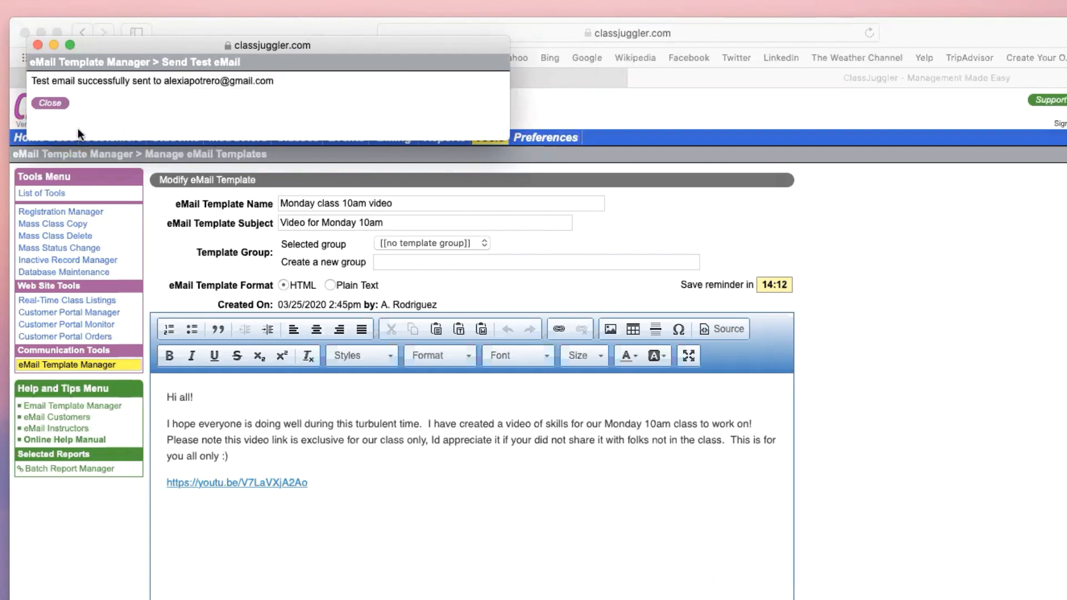
click(41, 102)
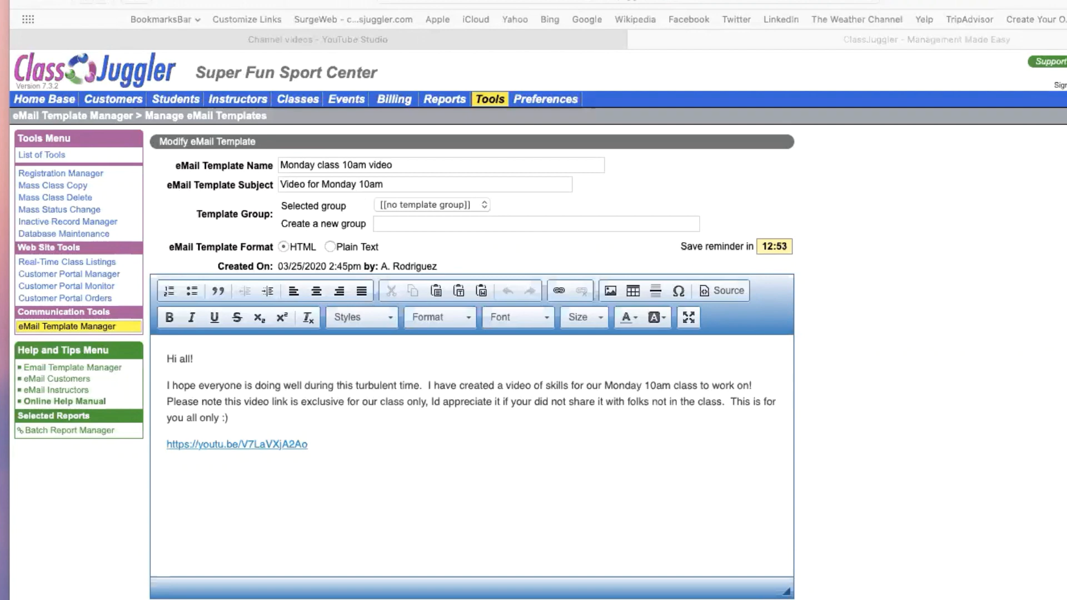
Open the 'Video for Monday 10am' email in Gmail and read through its message and link
drag(0, 61, 535, 76)
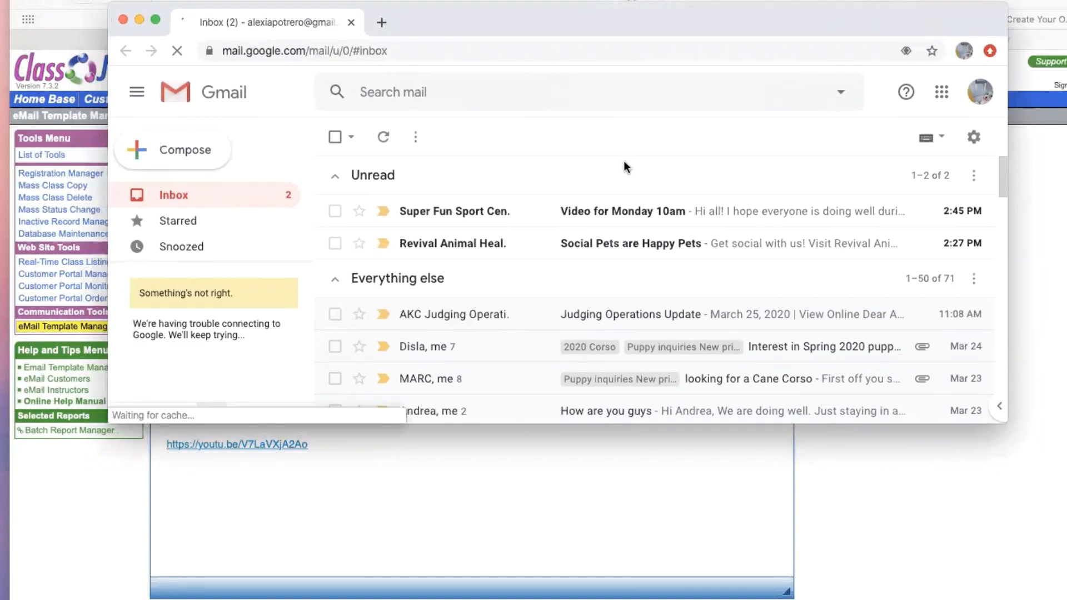
click(590, 214)
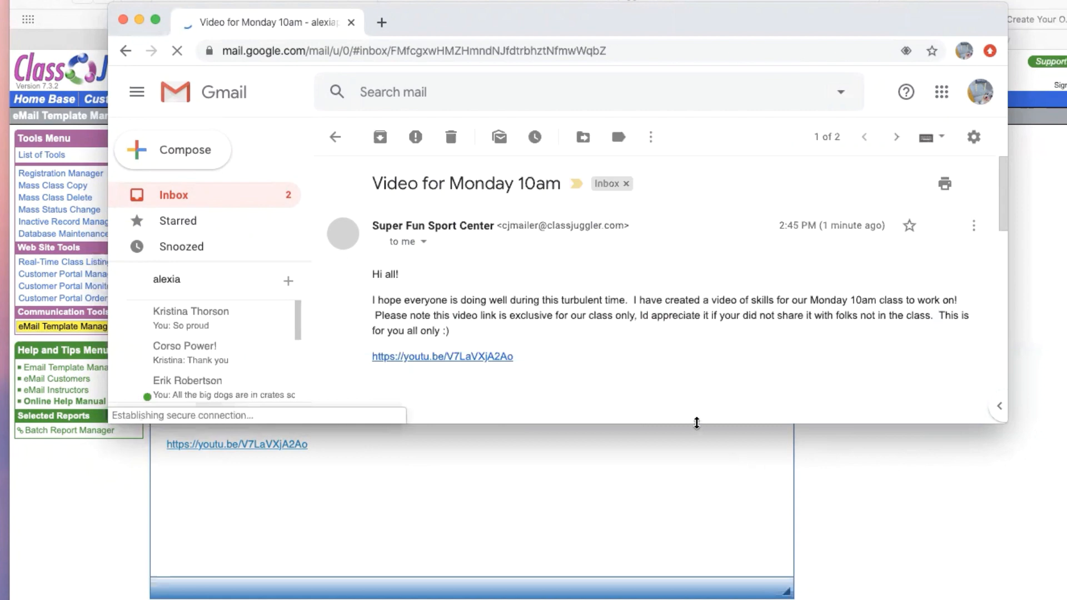
drag(700, 424, 704, 598)
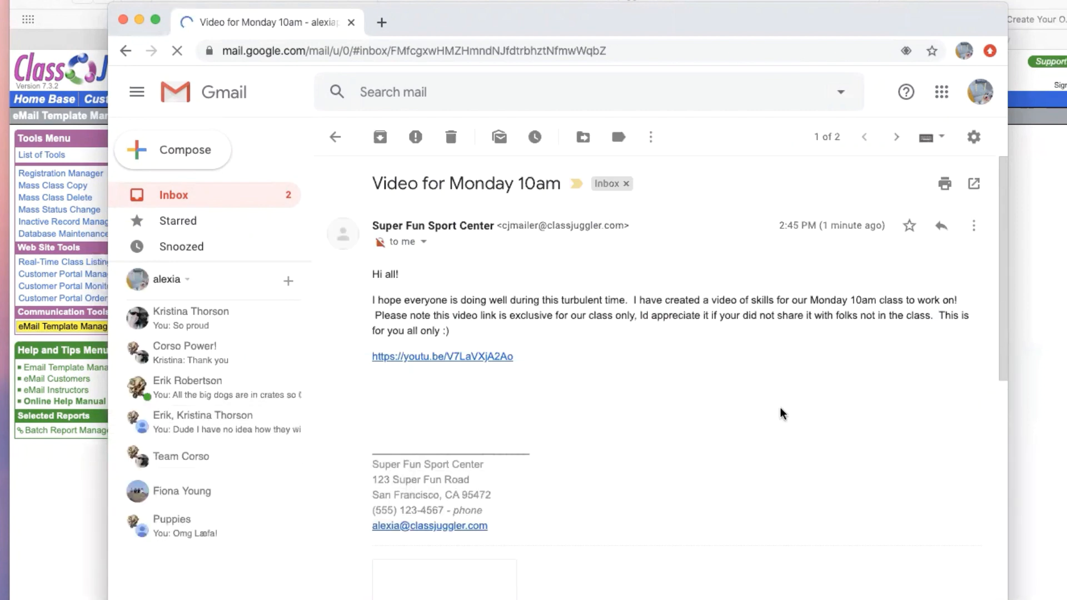
scroll(795, 392, down, 5)
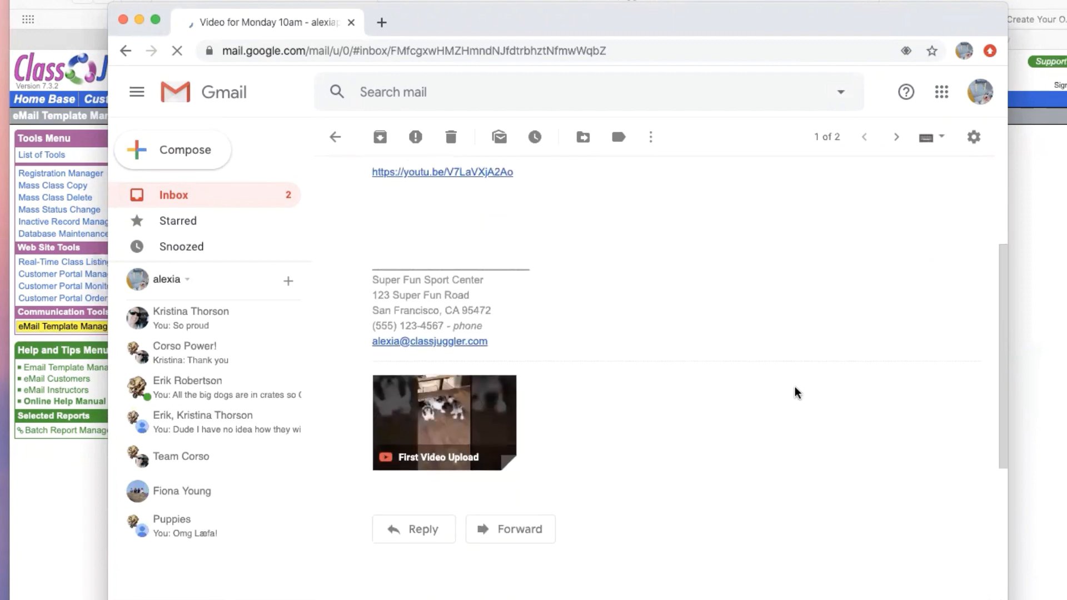
scroll(795, 392, up, 3)
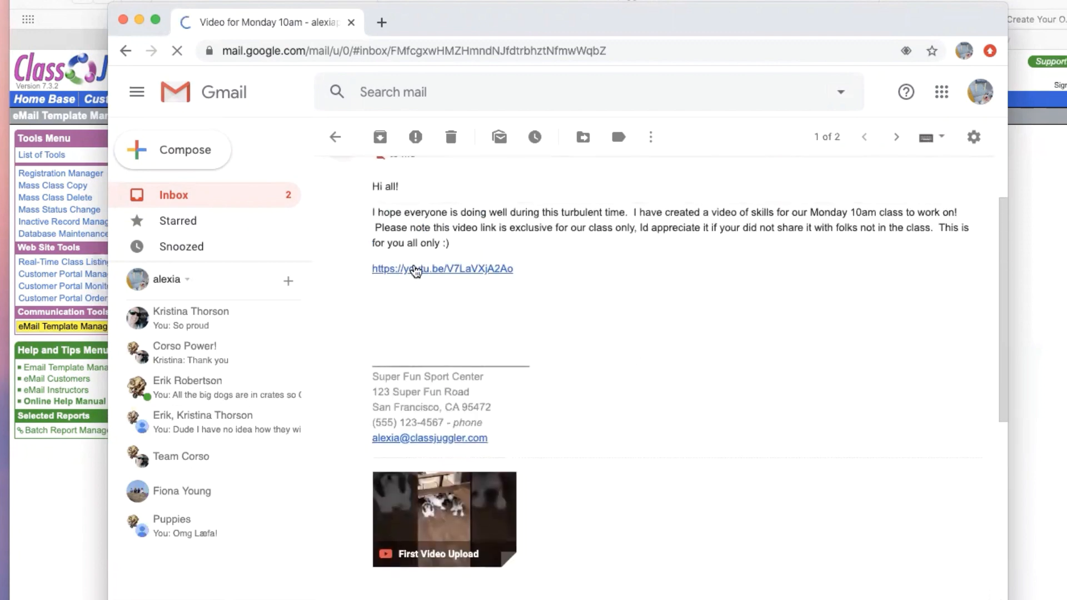
scroll(737, 539, down, 2)
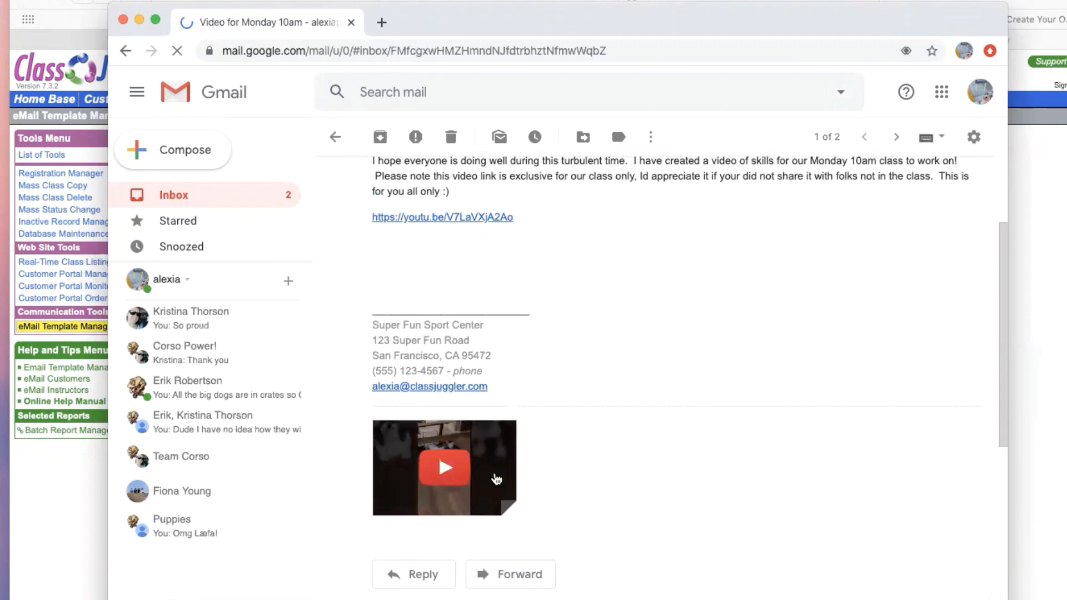
scroll(764, 435, up, 3)
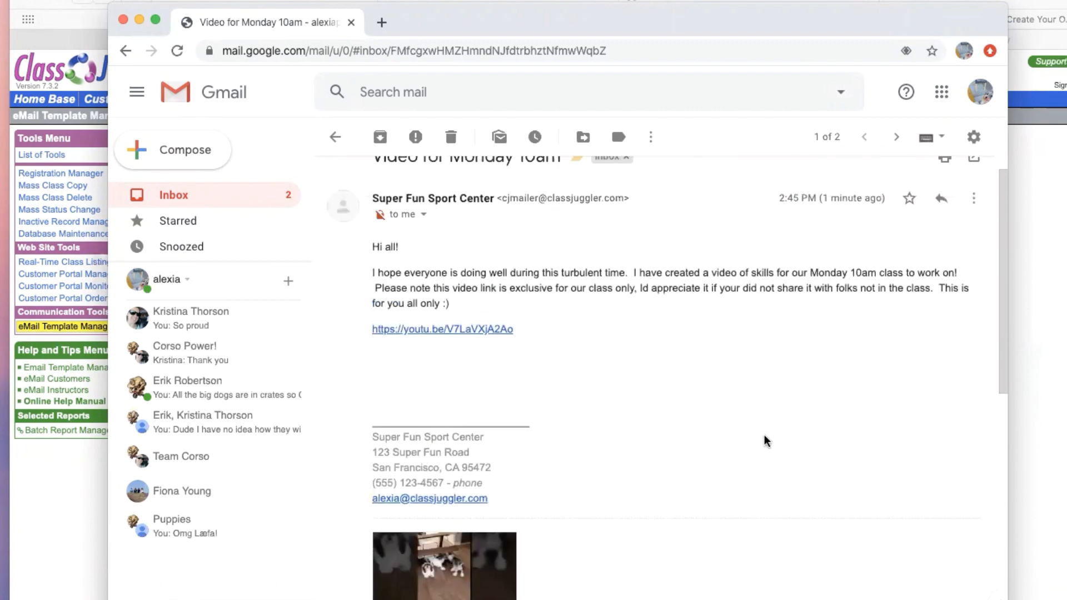
Follow the emailed youtu.be link, play the unlisted video muted, then close that window
click(430, 336)
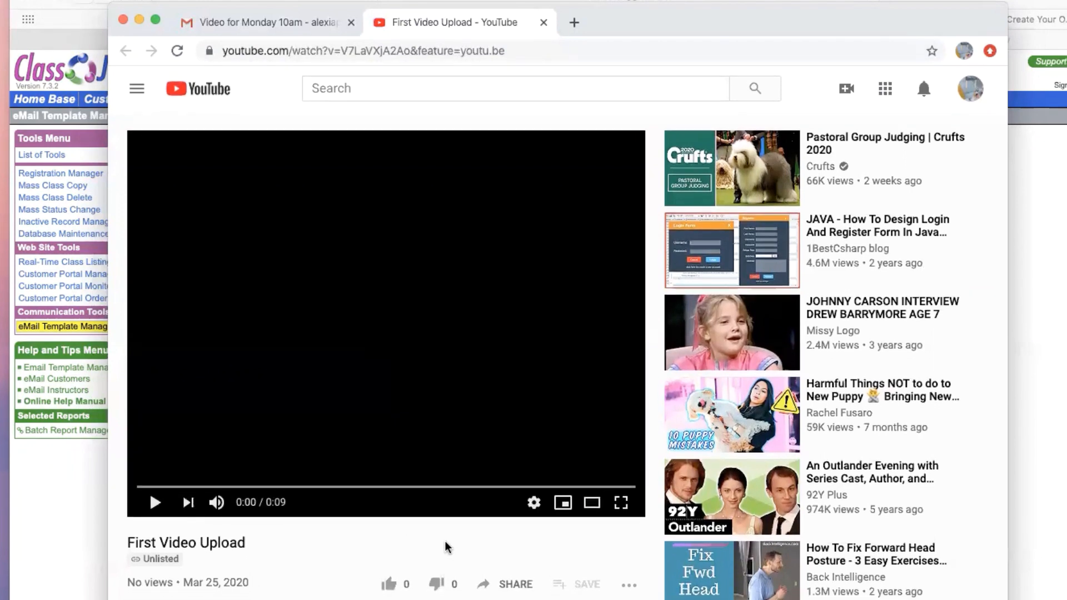
scroll(444, 544, down, 5)
scroll(444, 542, down, 1)
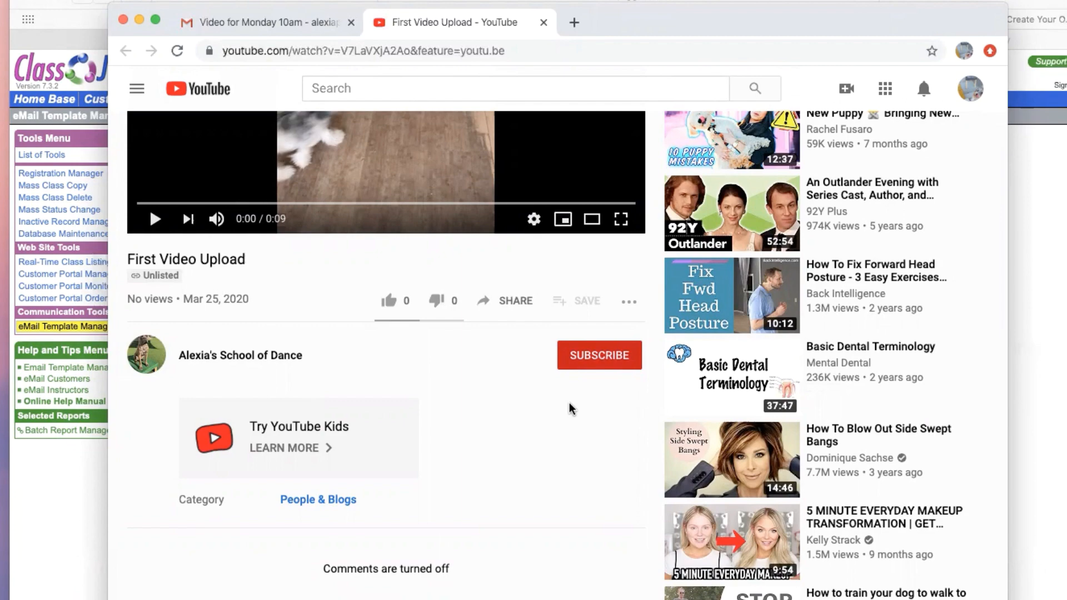
scroll(569, 409, up, 5)
click(217, 502)
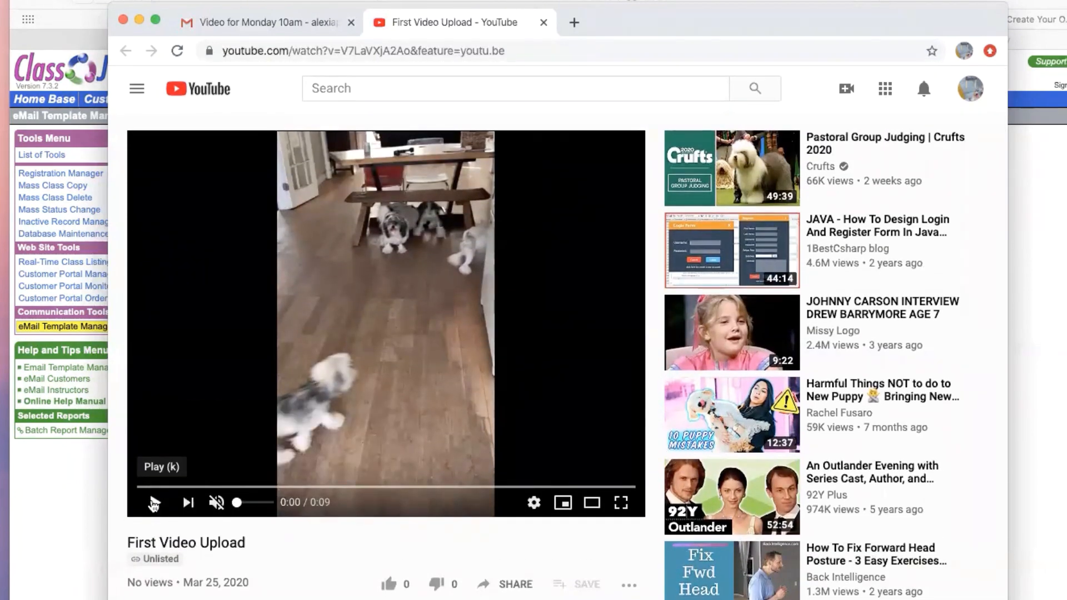
click(154, 503)
click(121, 19)
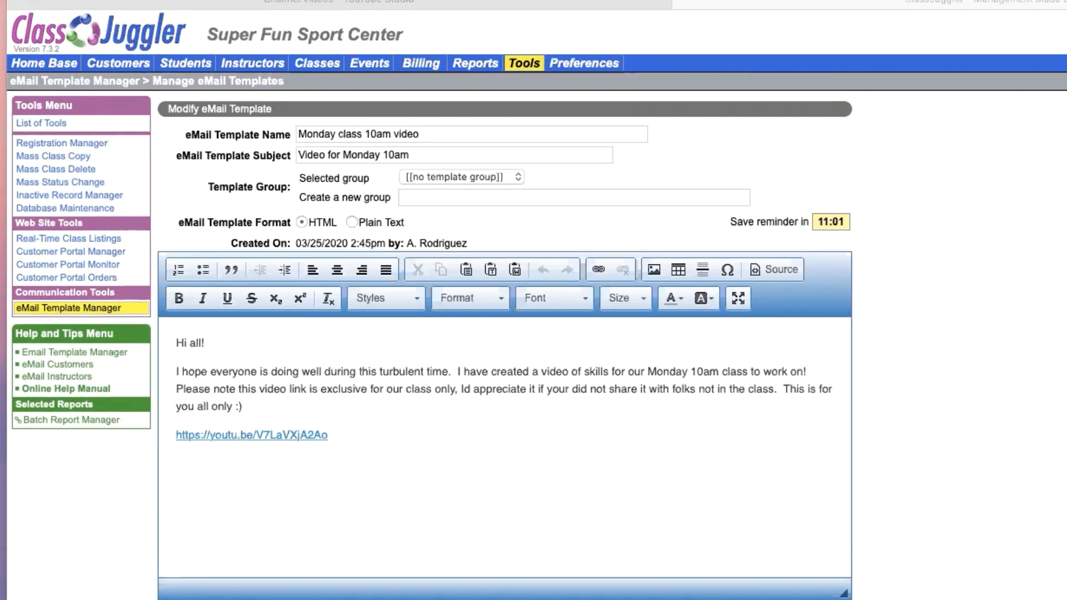
Go to the Classes list and open the Beginner Online class's maintenance page
scroll(517, 389, down, 3)
scroll(517, 388, up, 4)
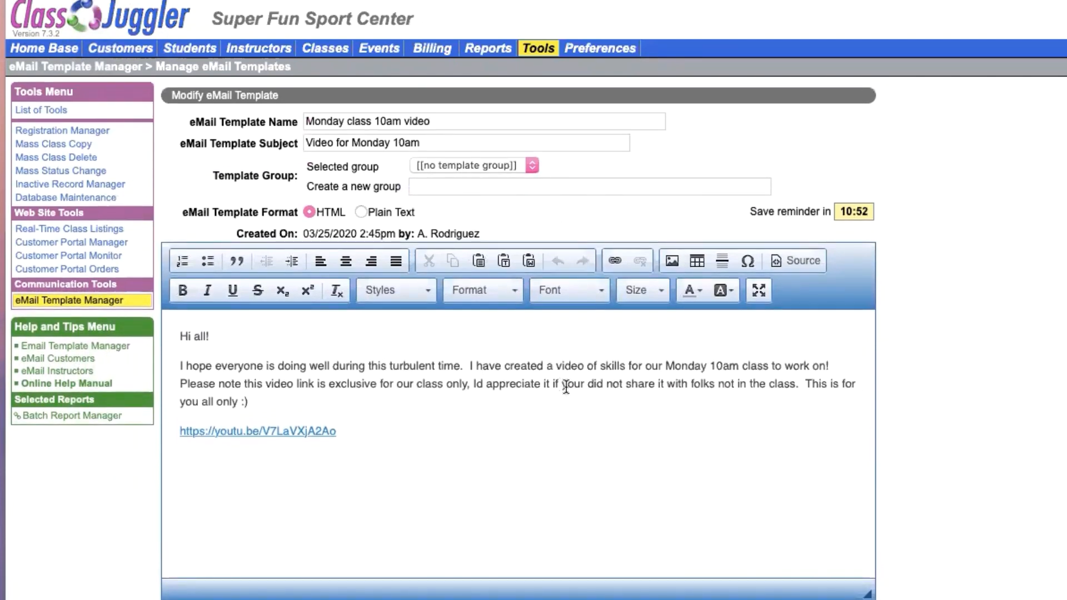
click(317, 50)
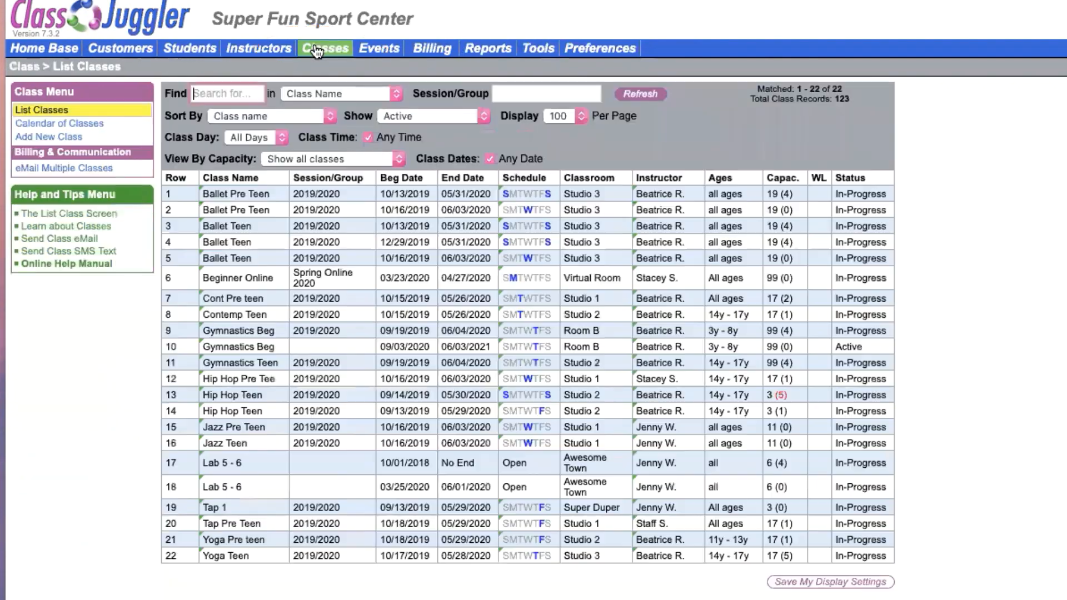
click(433, 284)
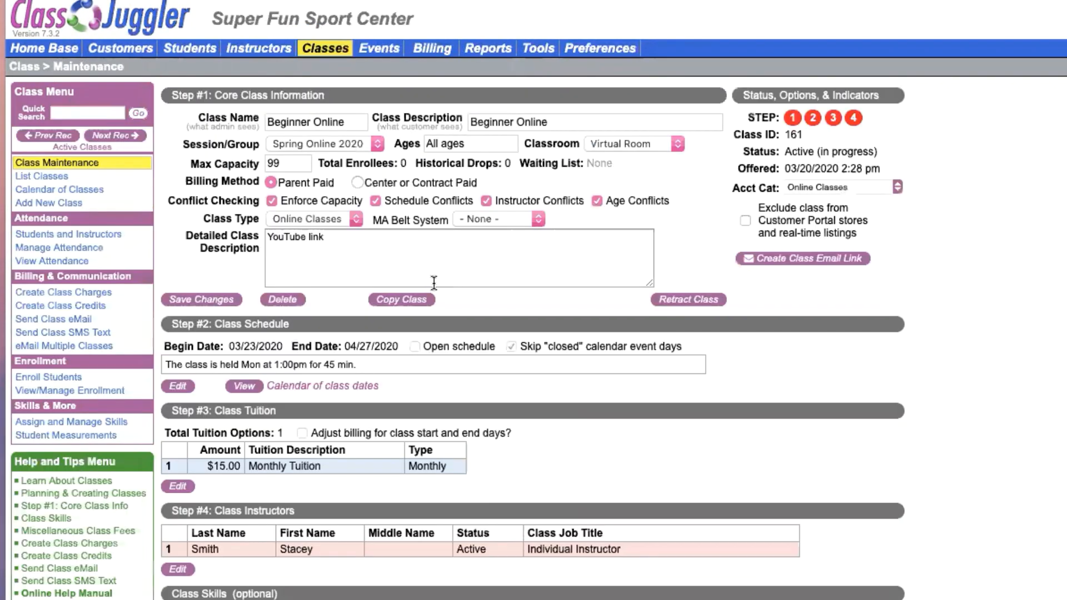
Send the '05 - Monday class 10am video' template as a class email to all Beginner Online enrollees
click(25, 318)
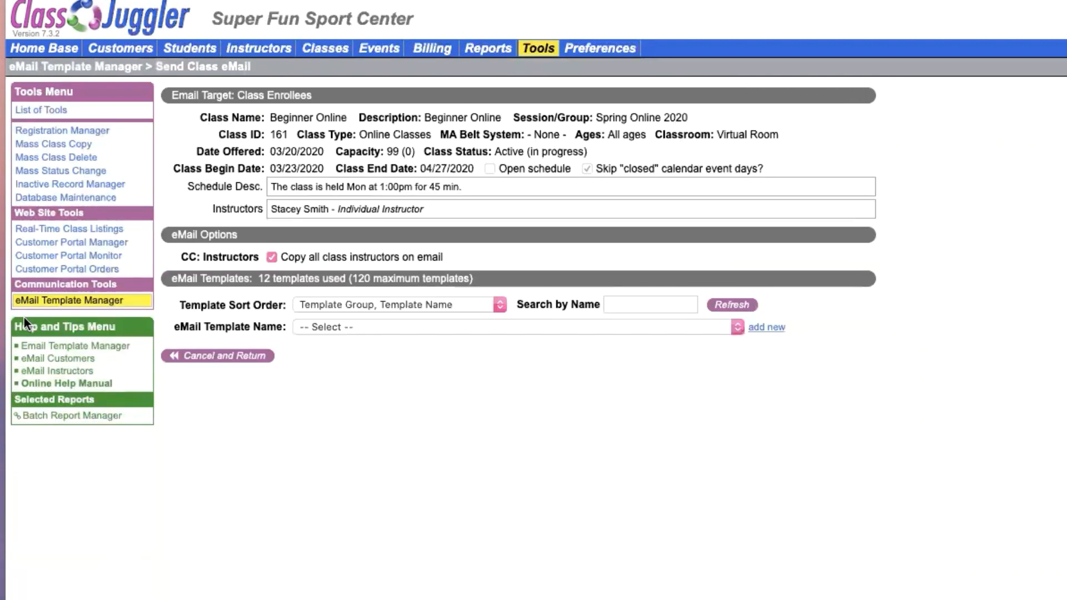
click(382, 324)
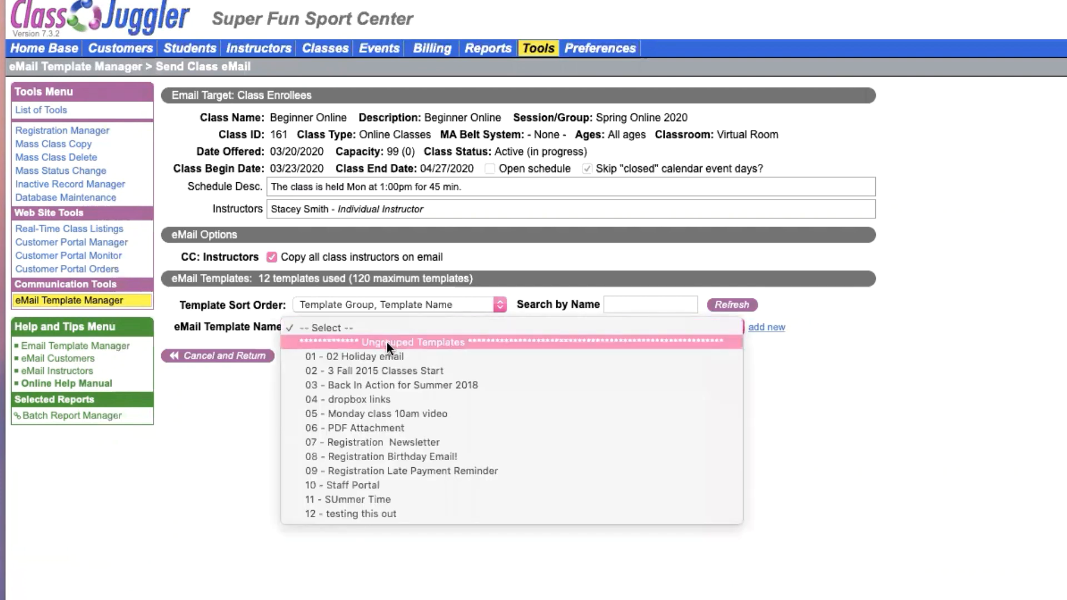
click(416, 413)
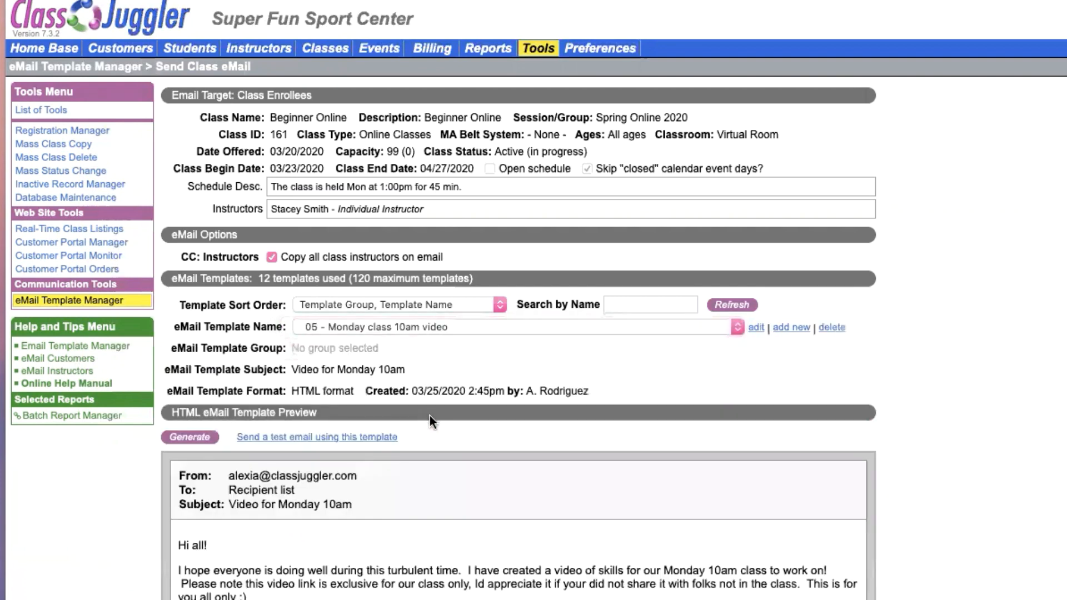
click(174, 439)
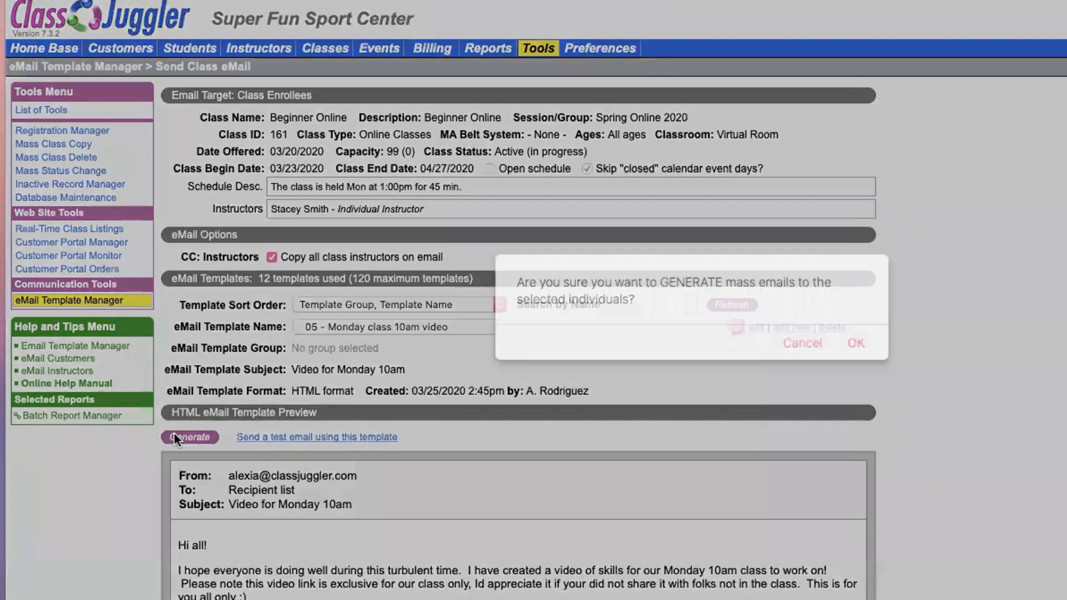
click(856, 345)
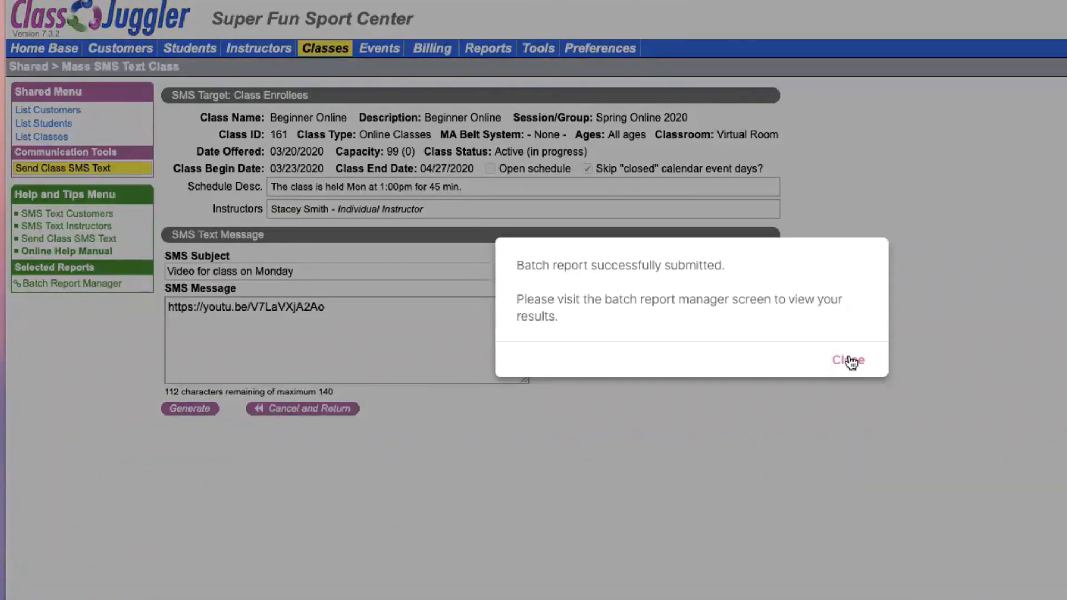
click(848, 359)
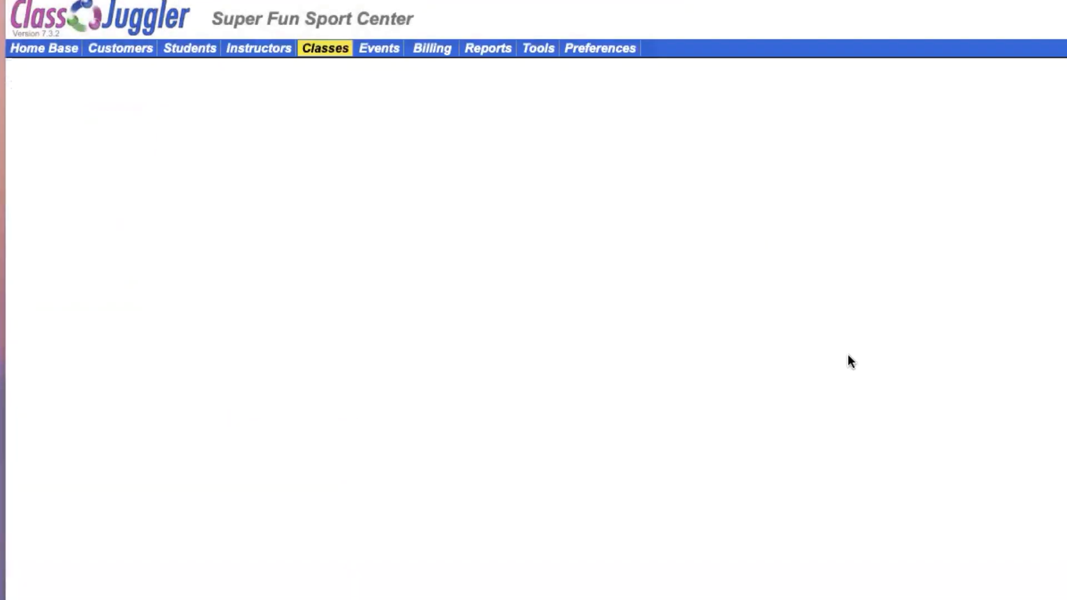